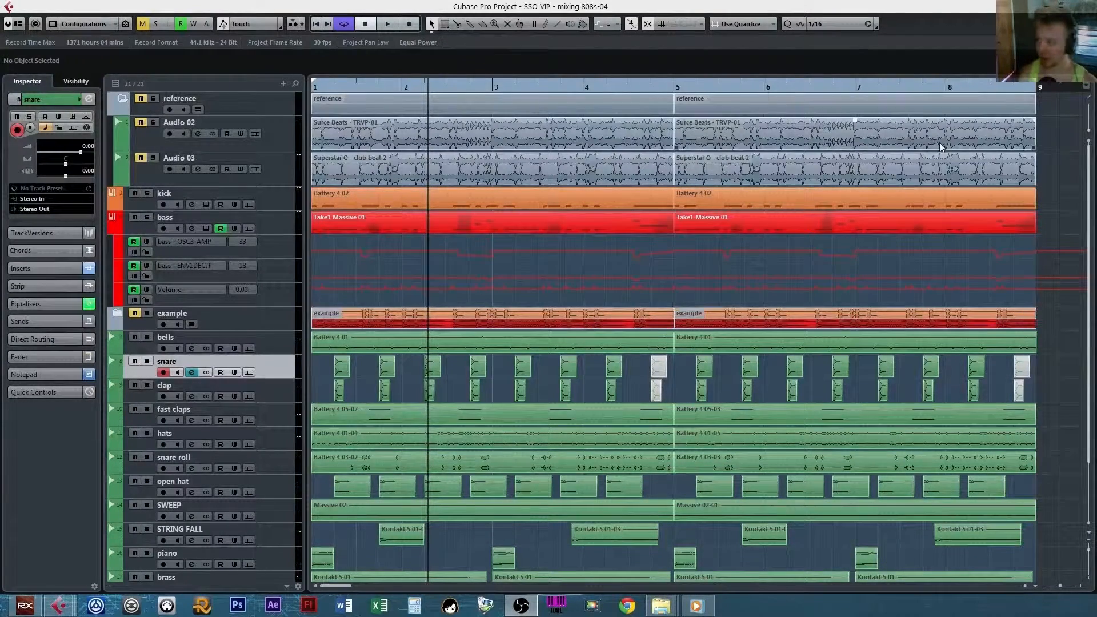
# Play the arrangement from bar 1 and stop playback shortly after bar 5.
pyautogui.click(1069, 89)
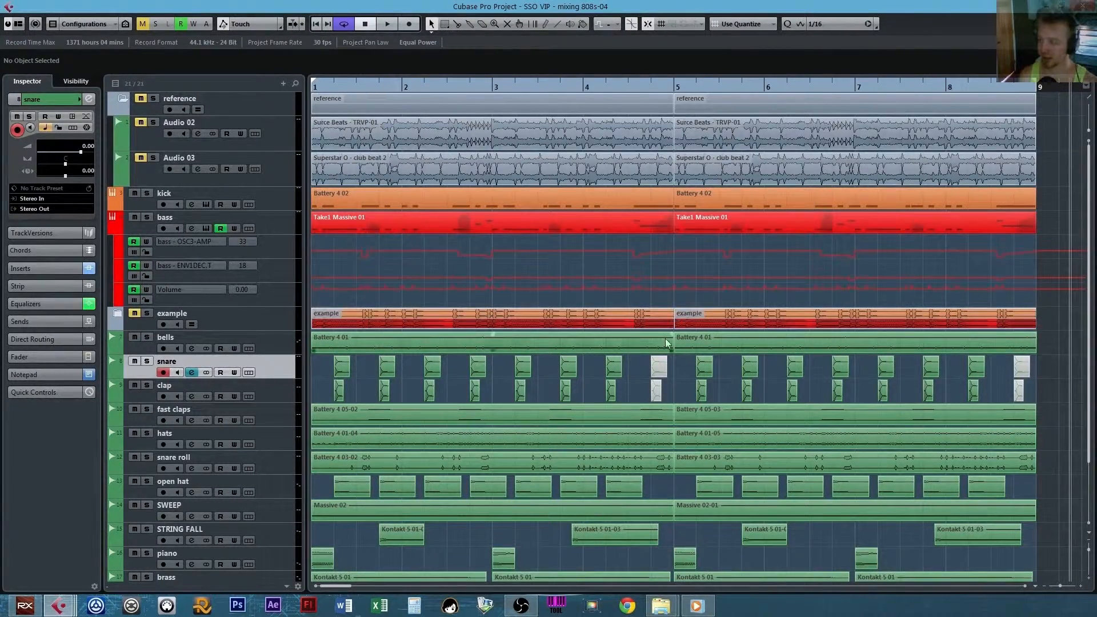
pyautogui.scroll(-3, 523, 352)
pyautogui.scroll(3, 523, 352)
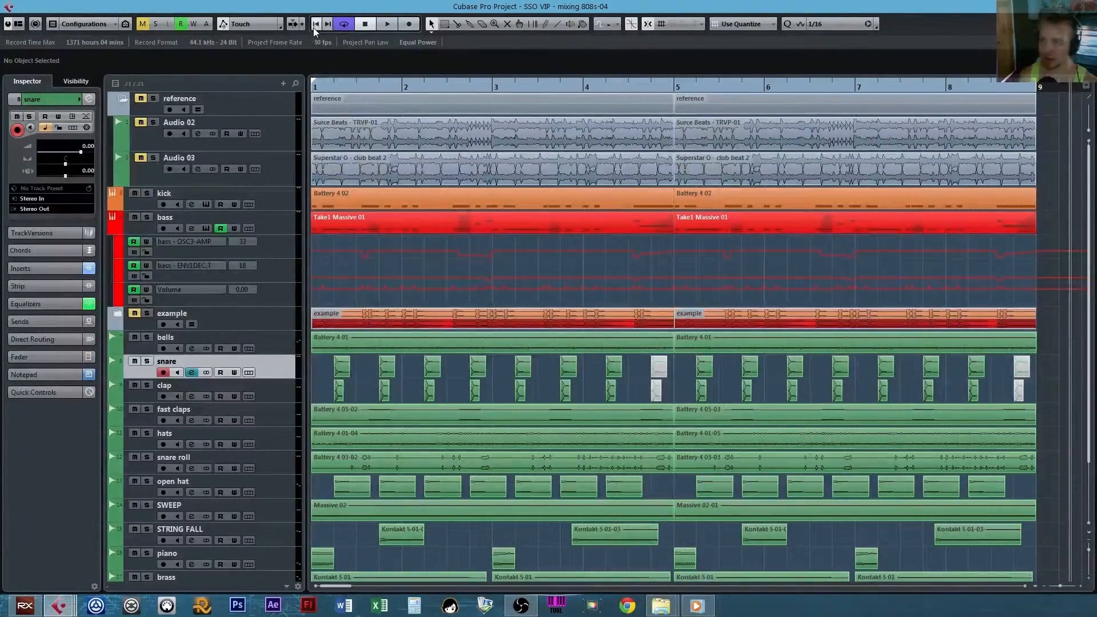
pyautogui.press('space')
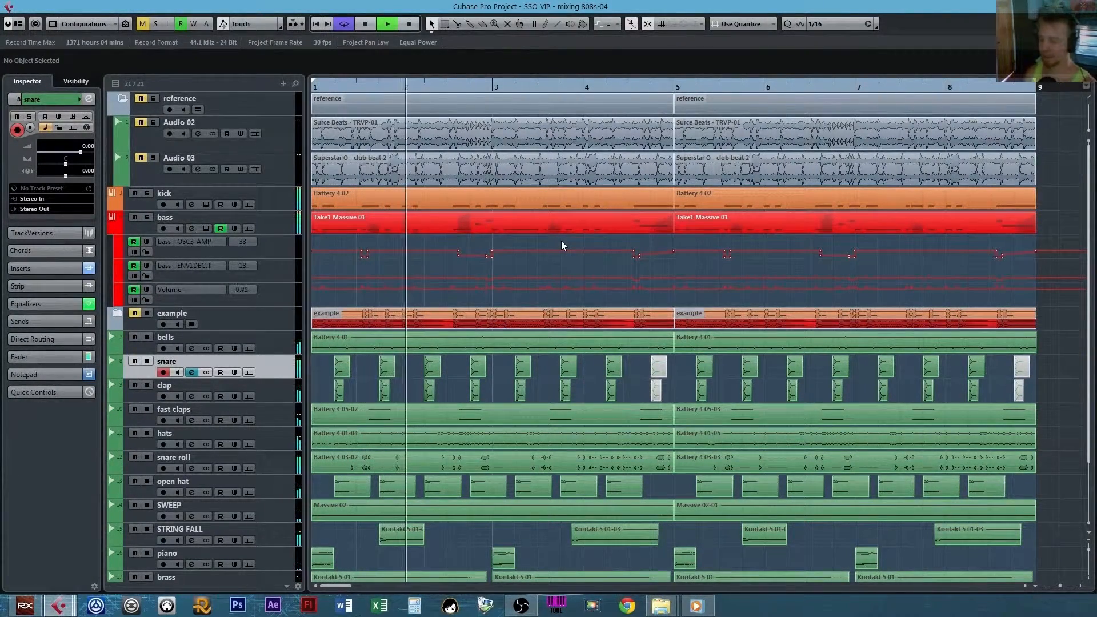
pyautogui.scroll(-5, 619, 213)
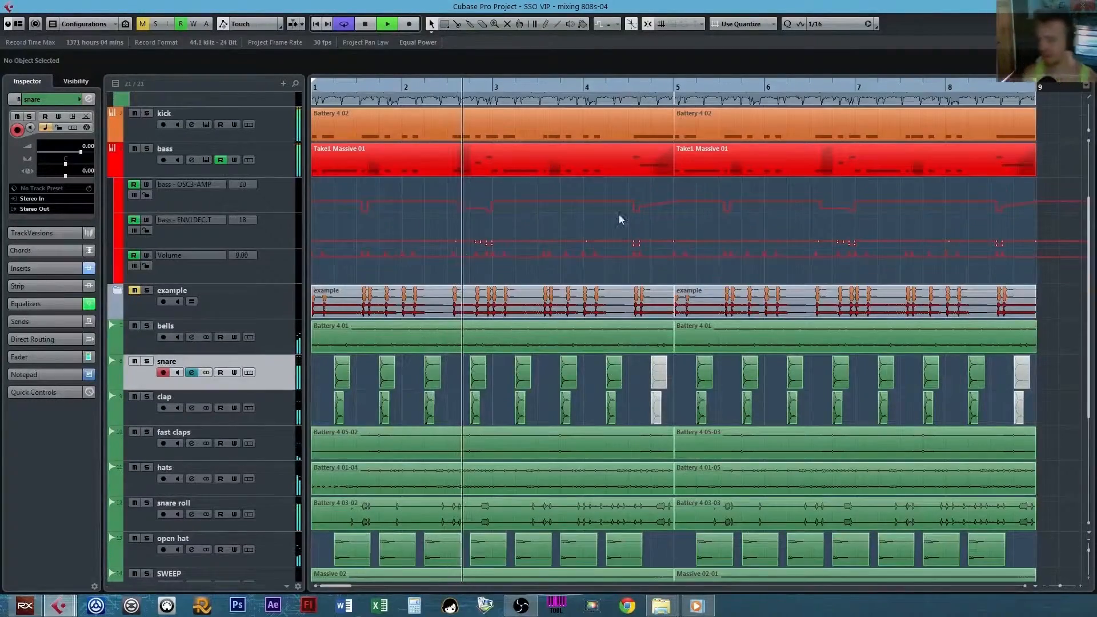
pyautogui.scroll(5, 591, 294)
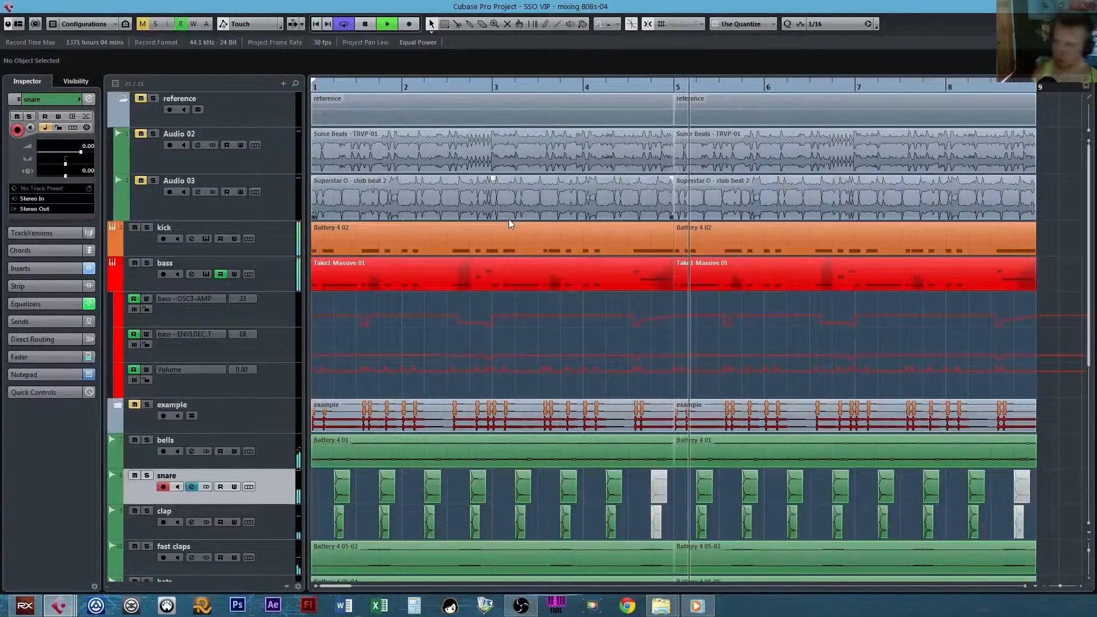
pyautogui.press('space')
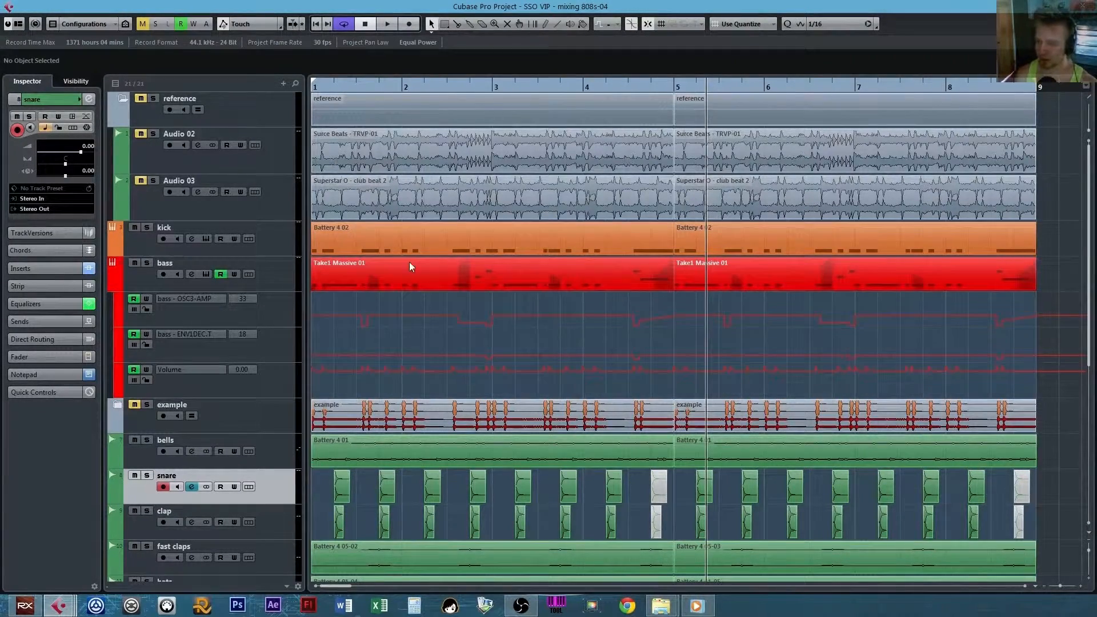
# Open the bass track's Massive synth, move its window aside and show its Voicing settings.
pyautogui.scroll(-3, 376, 296)
pyautogui.scroll(3, 377, 291)
pyautogui.click(205, 274)
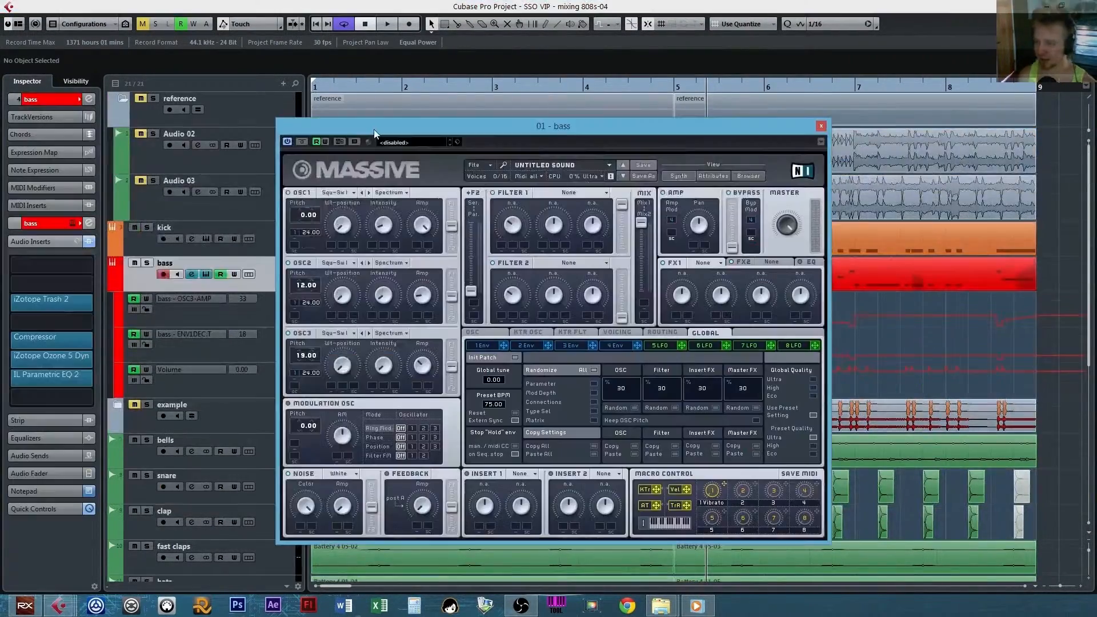
pyautogui.moveTo(374, 132); pyautogui.dragTo(452, 78)
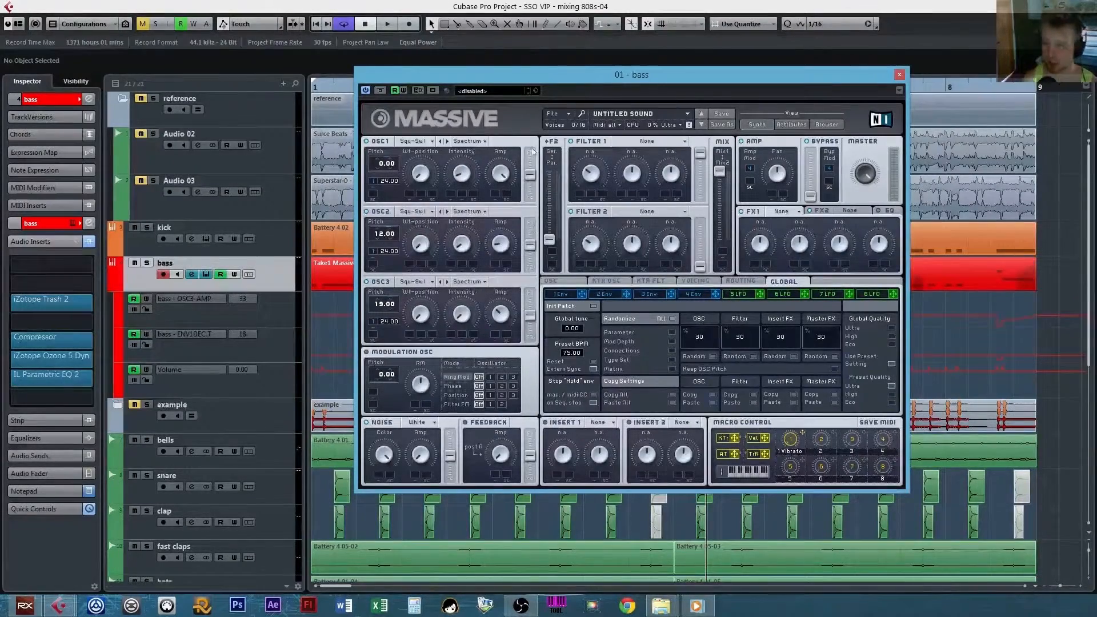
pyautogui.moveTo(561, 77); pyautogui.dragTo(315, 69)
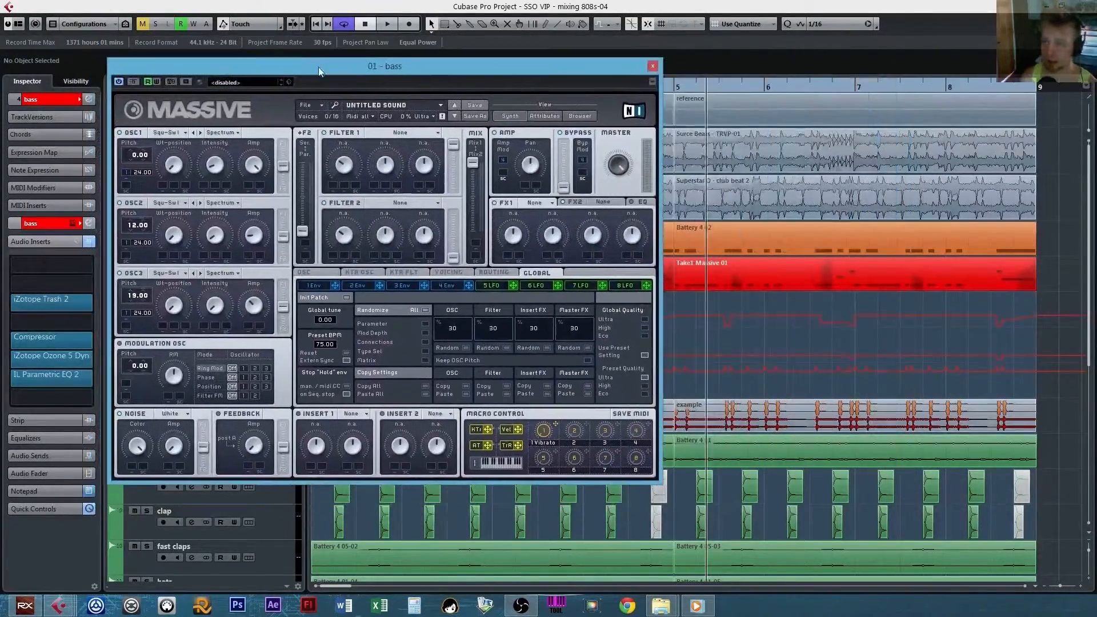
pyautogui.click(449, 272)
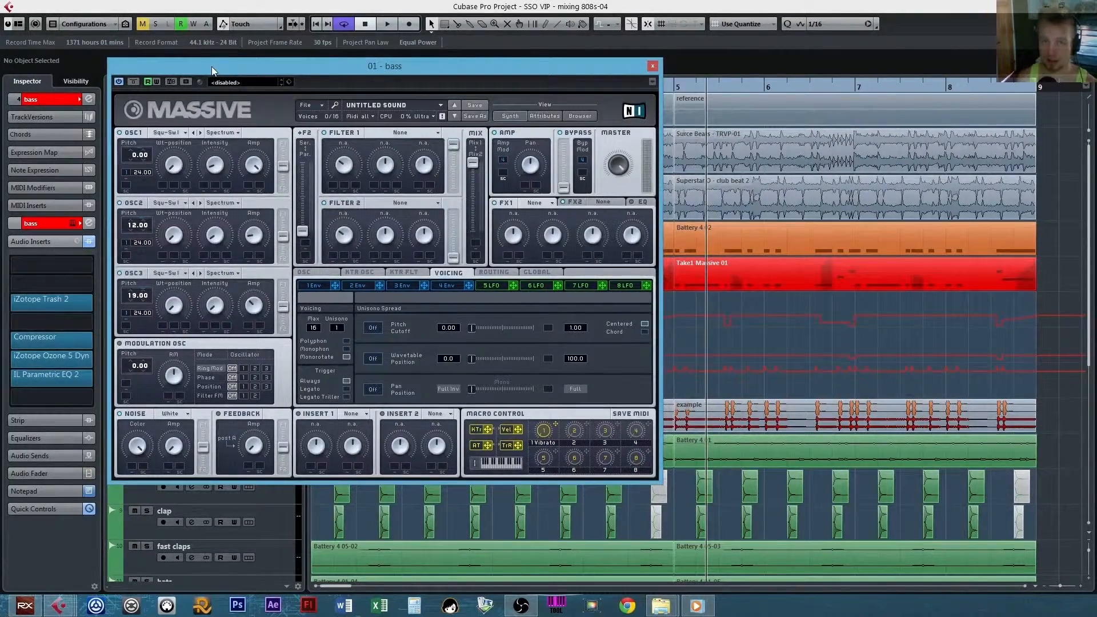
# Examine the bass track's OSC3-AMP, ENV1DEC.T and Volume automation lanes up close, ending at bar 1.
pyautogui.moveTo(211, 66); pyautogui.dragTo(280, 95)
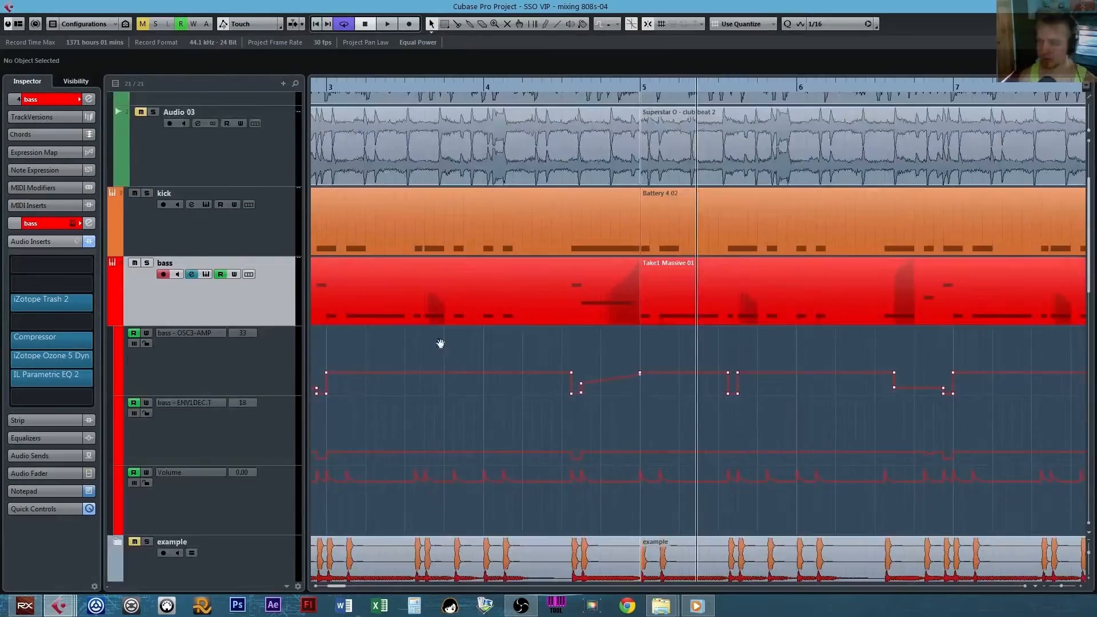
pyautogui.moveTo(440, 343); pyautogui.dragTo(658, 269)
pyautogui.press('h')
pyautogui.press('h')
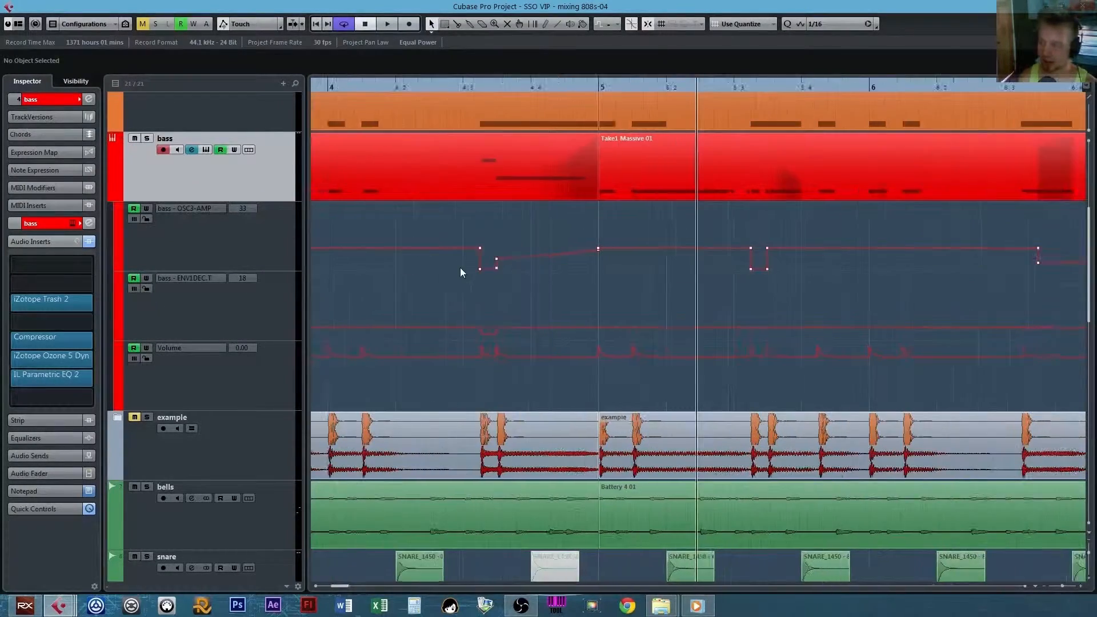
pyautogui.moveTo(366, 285); pyautogui.dragTo(657, 303)
pyautogui.moveTo(367, 323); pyautogui.dragTo(594, 263)
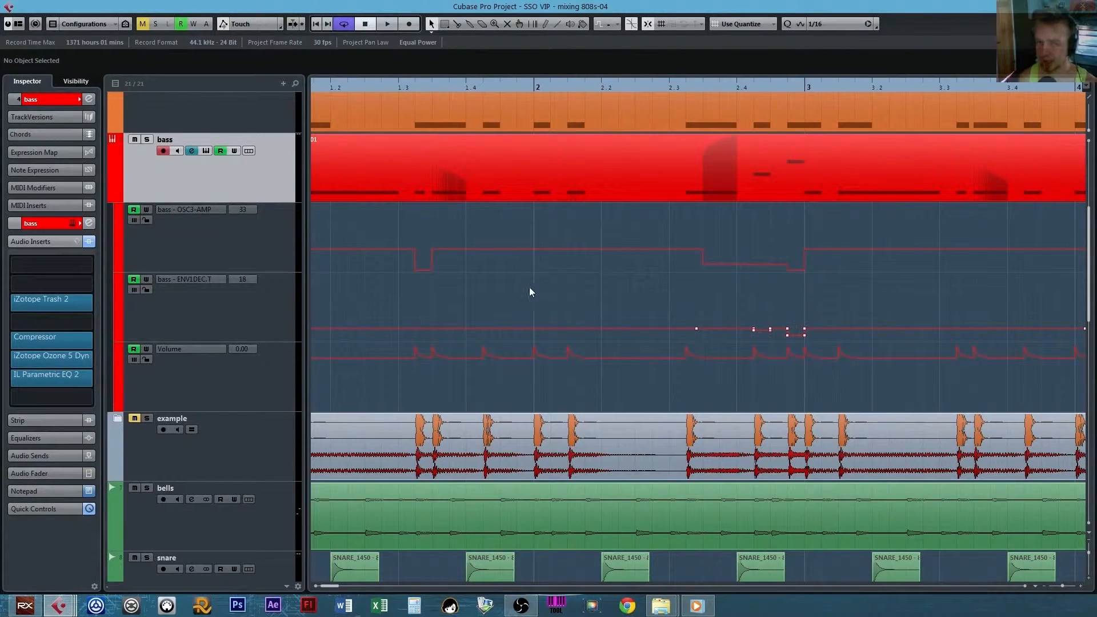
pyautogui.press('g')
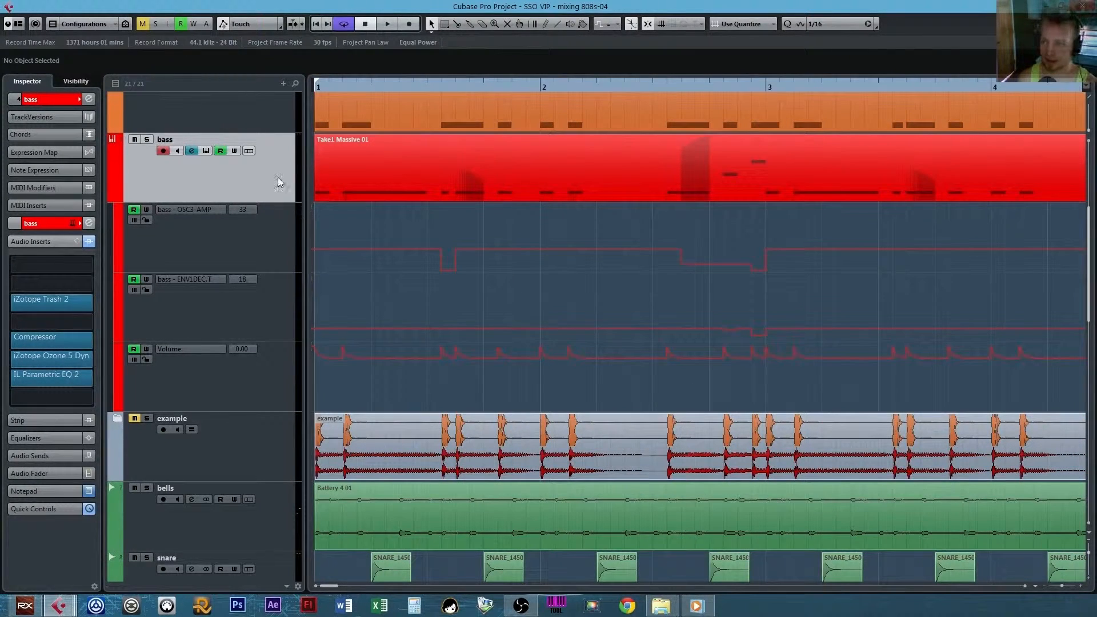
# Check the bass track's Massive synth, close it and box in the OSC3-AMP automation dips in bars 1 and 2.
pyautogui.click(205, 150)
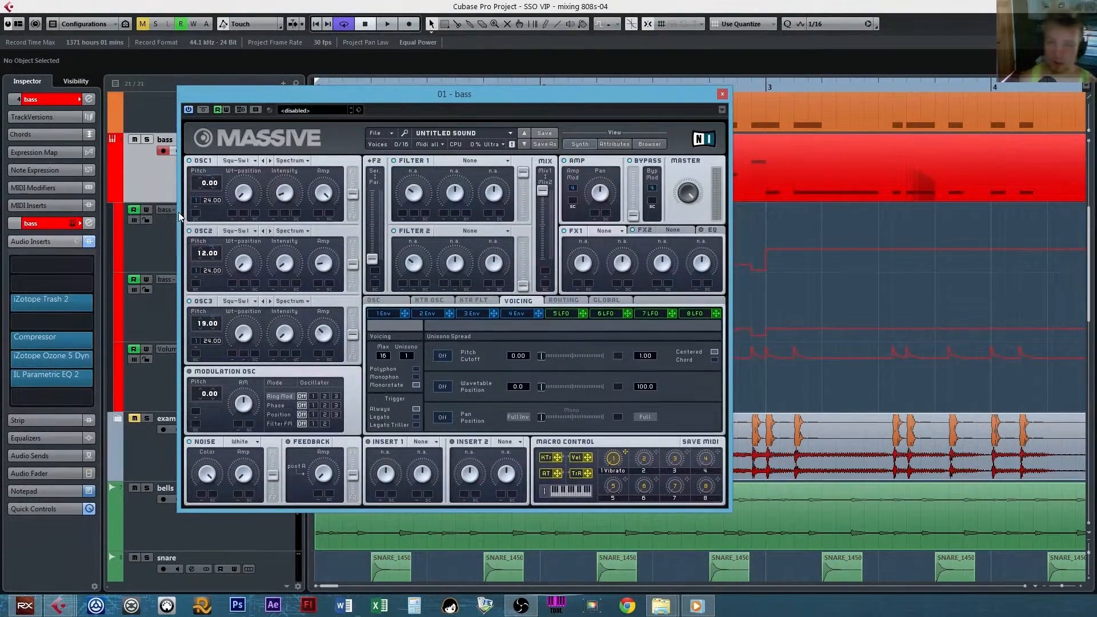
pyautogui.click(721, 94)
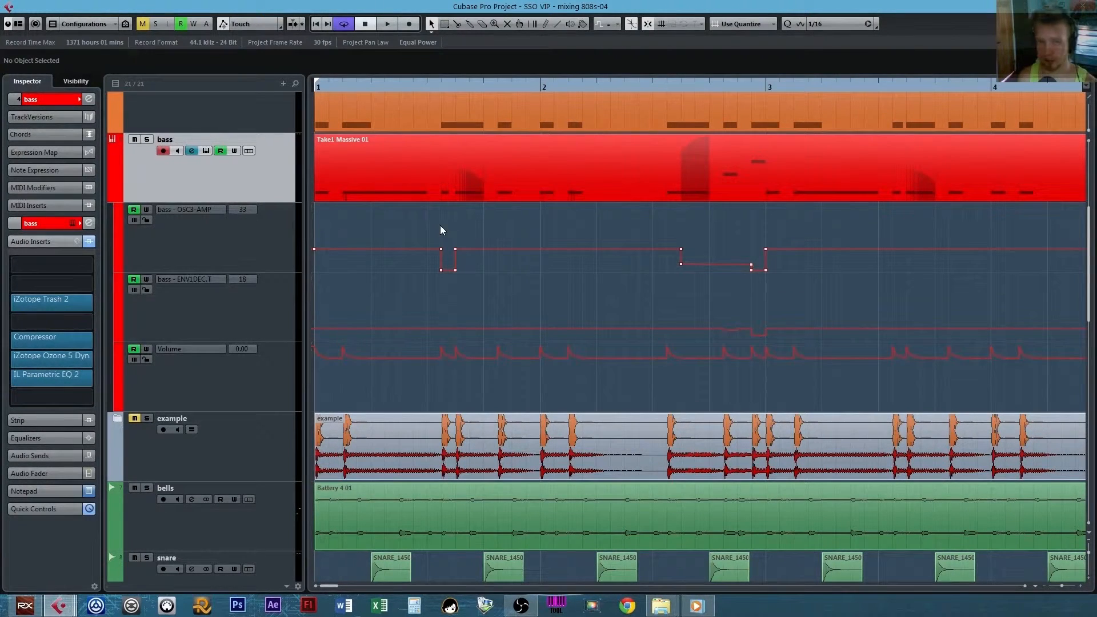
pyautogui.moveTo(408, 234); pyautogui.dragTo(873, 299)
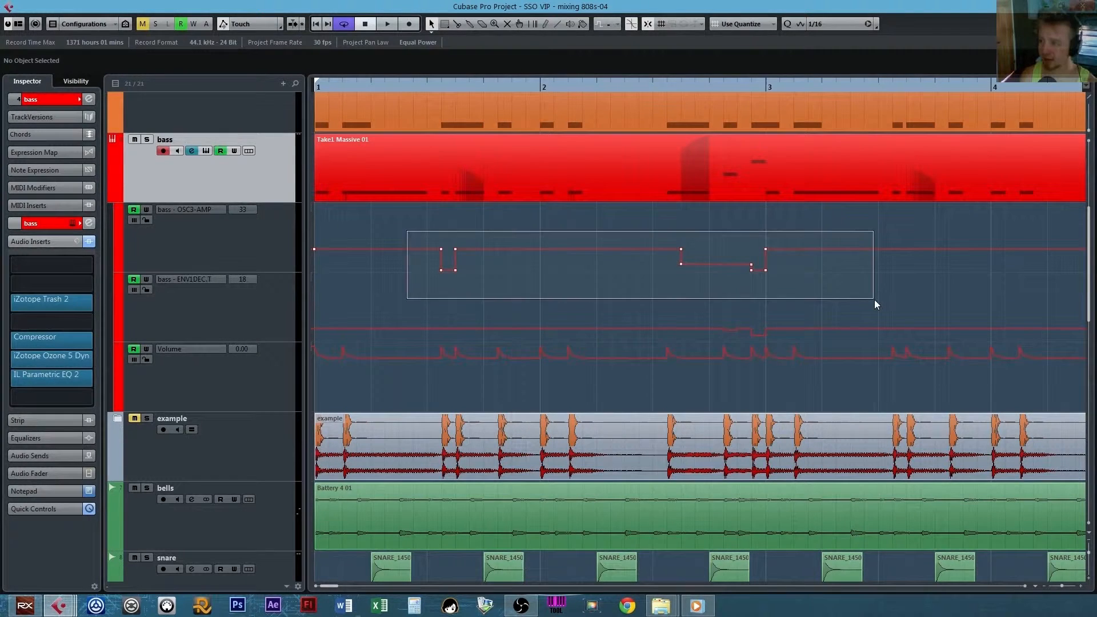
pyautogui.moveTo(402, 221); pyautogui.dragTo(852, 308)
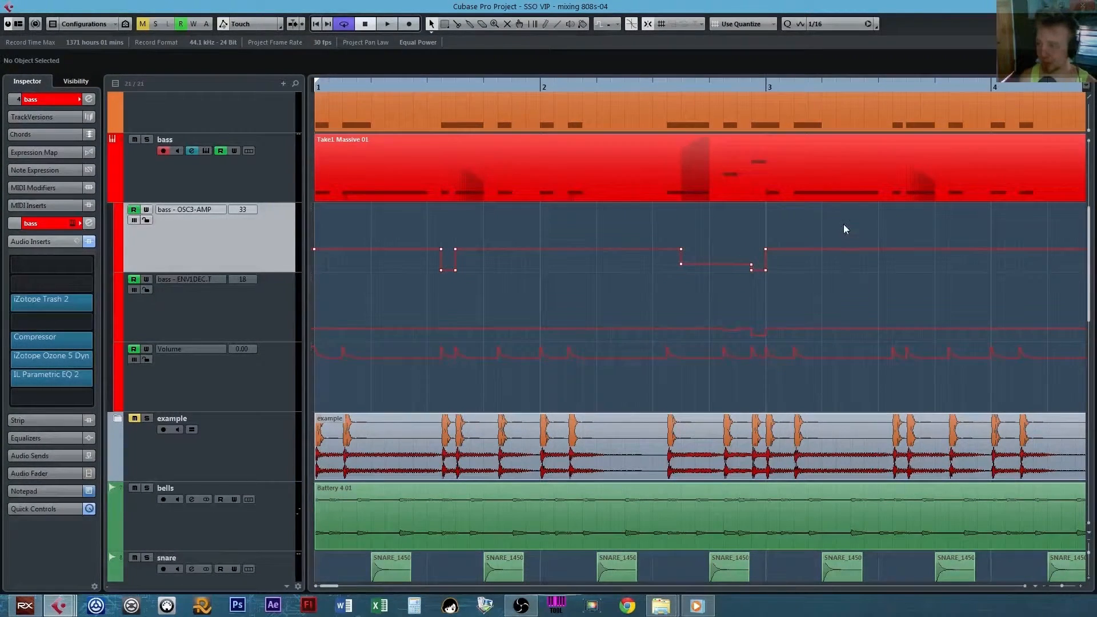
pyautogui.moveTo(843, 224); pyautogui.dragTo(413, 289)
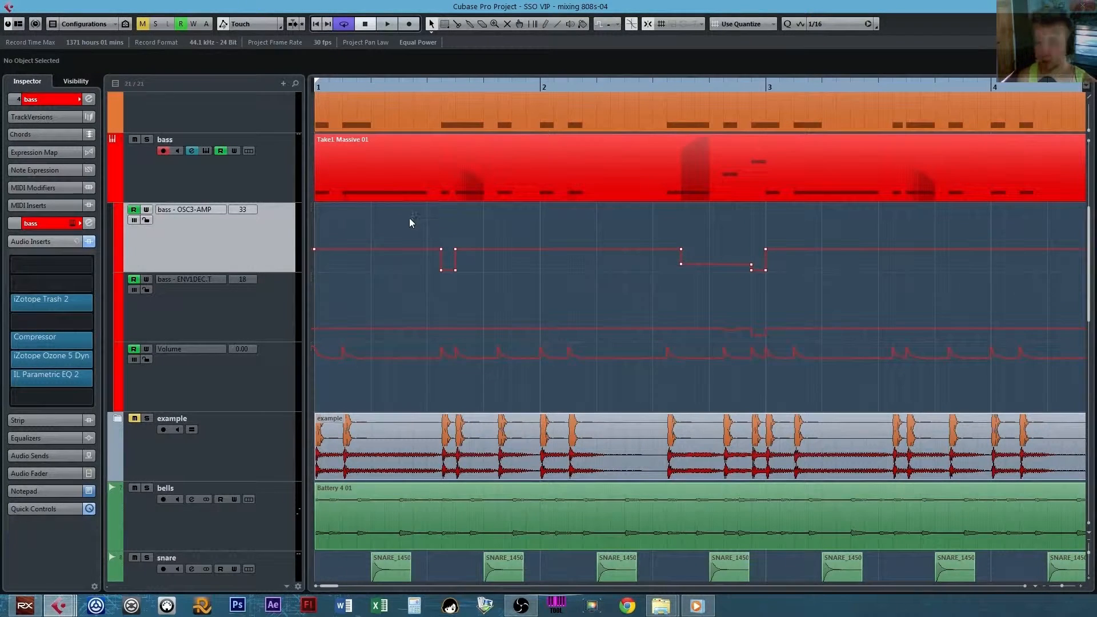
# Review the bass automation lanes across all eight bars, including the Volume spikes and the ENV1DEC.T points.
pyautogui.press('g')
pyautogui.press('g')
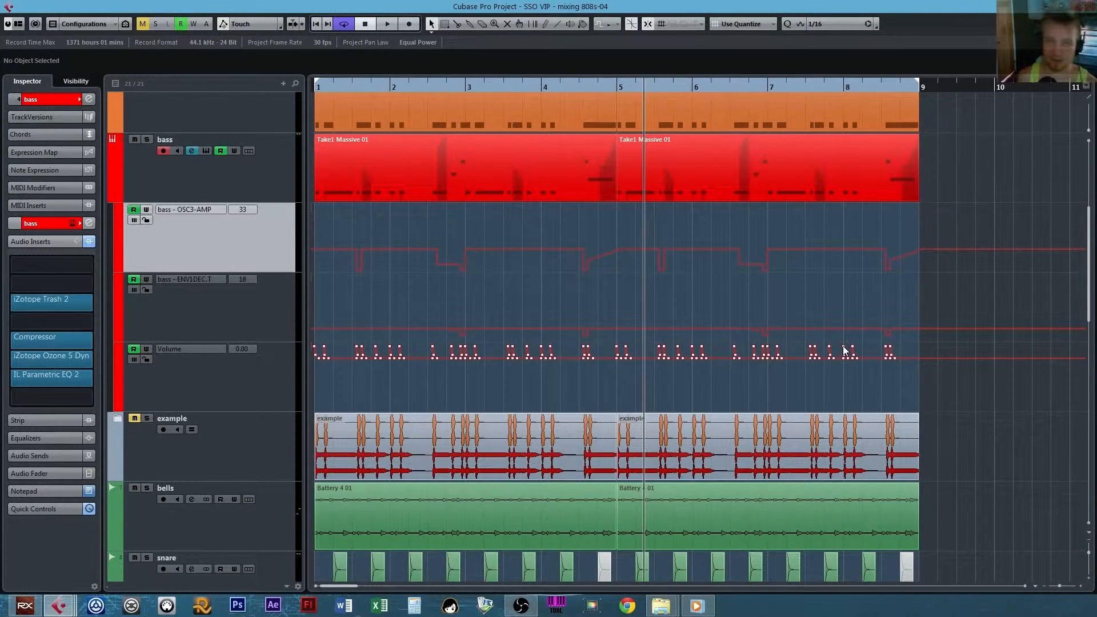
pyautogui.press('h')
pyautogui.press('h')
pyautogui.press('h')
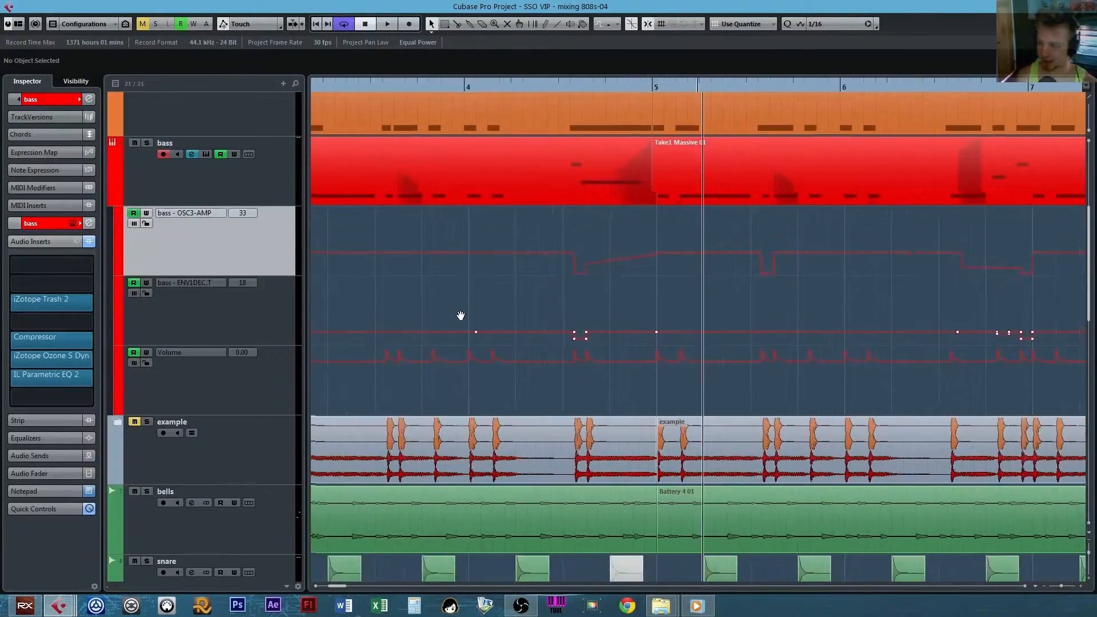
pyautogui.scroll(-2, 600, 315)
pyautogui.scroll(6, 565, 274)
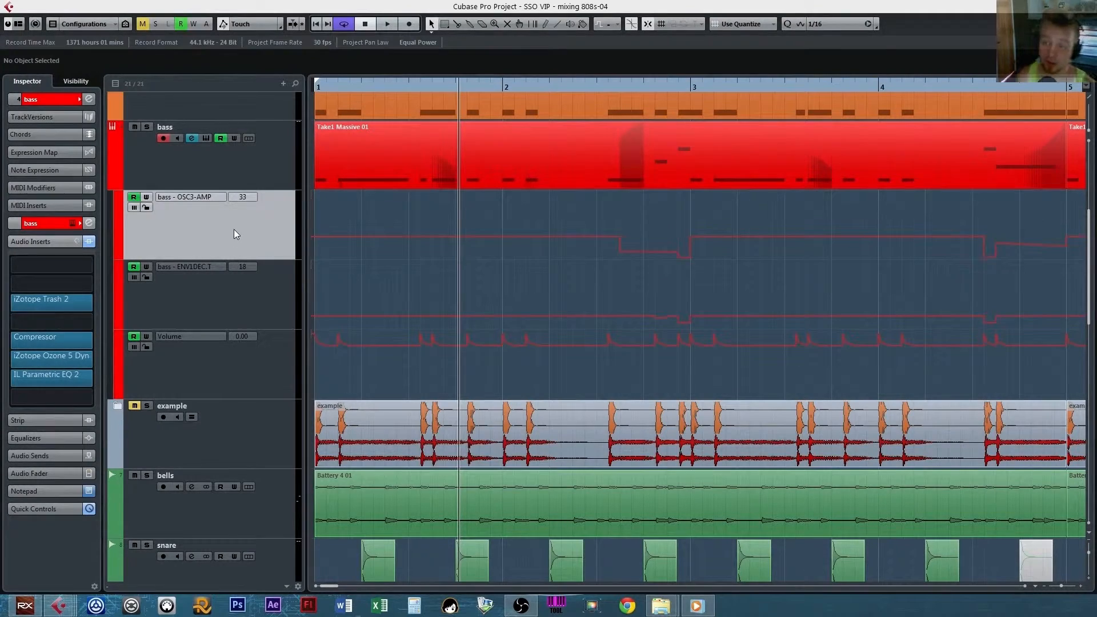
# Select the bass OSC3-AMP automation lane, view the oscillators in Massive and close the synth.
pyautogui.click(234, 235)
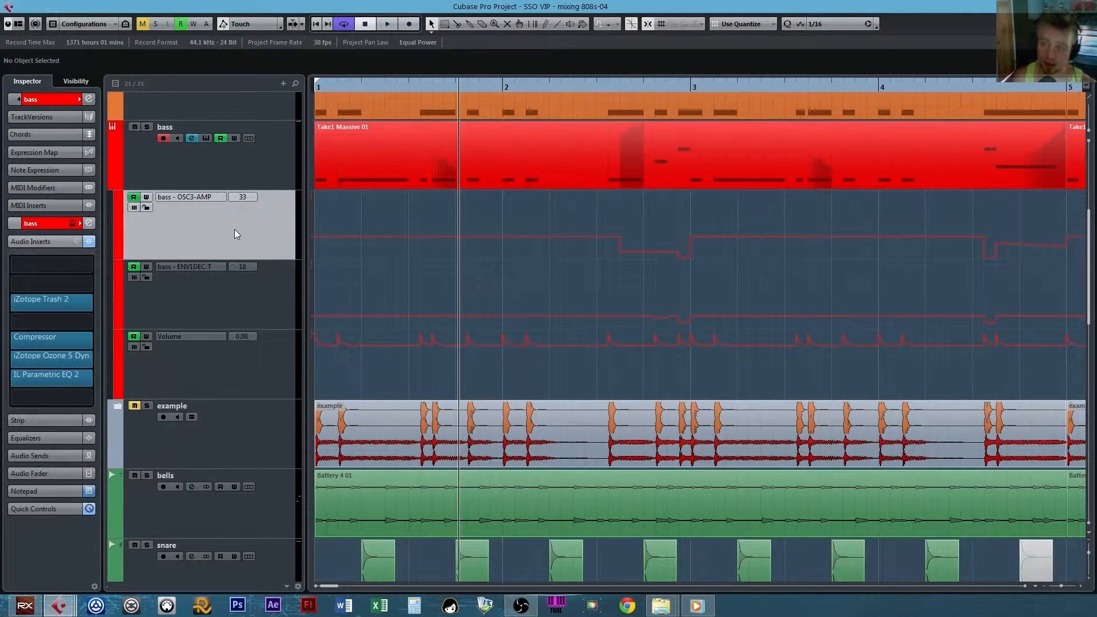
pyautogui.press('e')
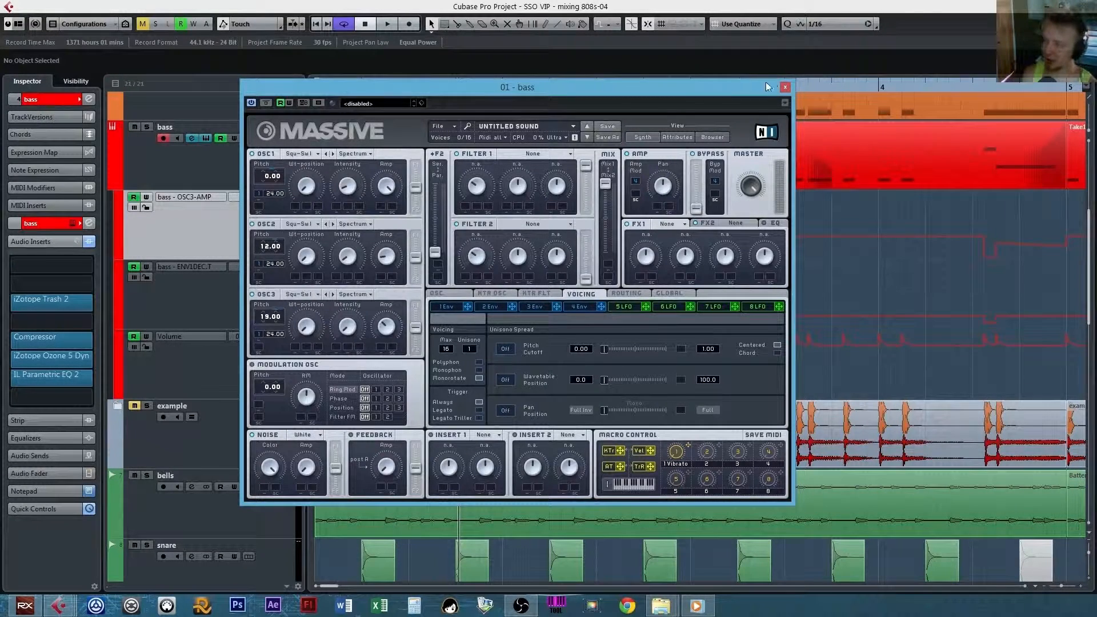
pyautogui.click(784, 87)
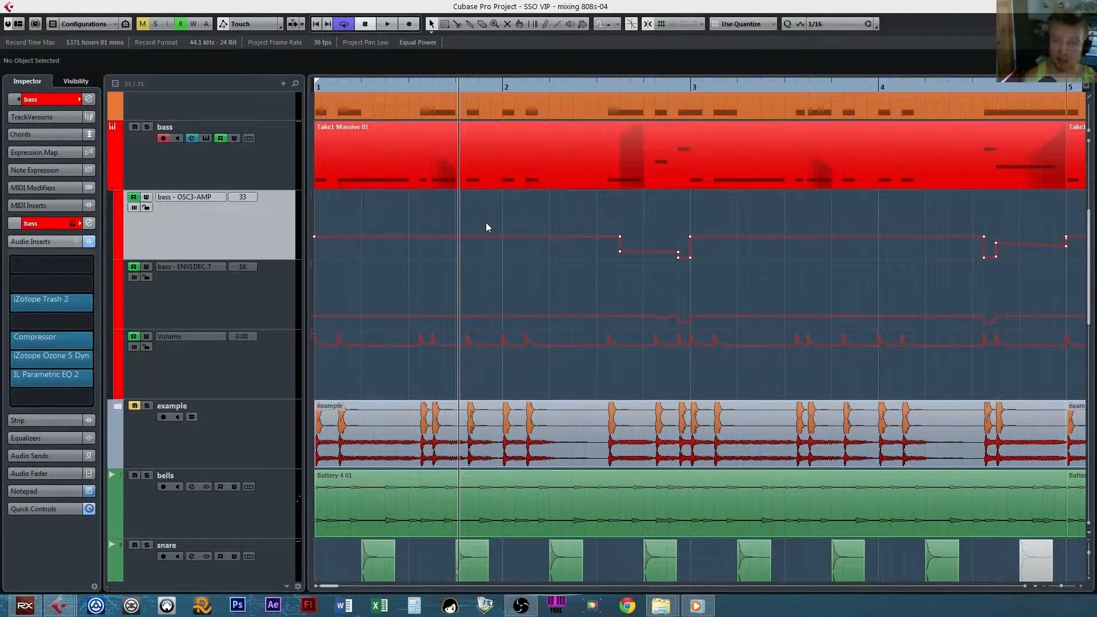
# Examine the OSC3-AMP automation against the bass notes through bar 7, then return to bar 1.
pyautogui.click(537, 212)
pyautogui.moveTo(629, 206); pyautogui.dragTo(595, 202)
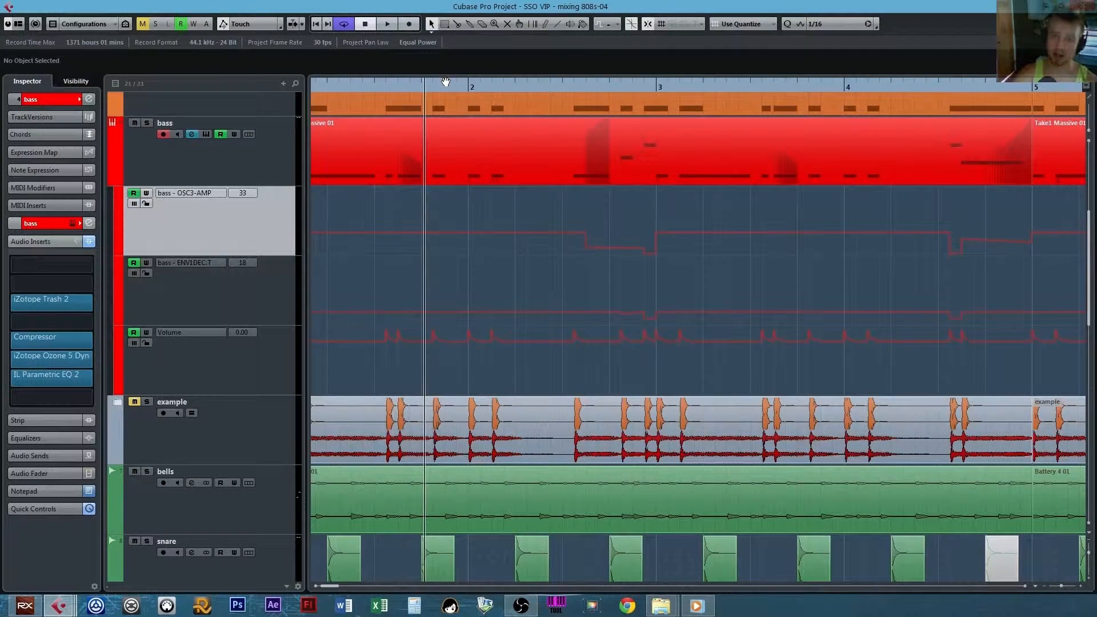
pyautogui.moveTo(573, 204); pyautogui.dragTo(544, 220)
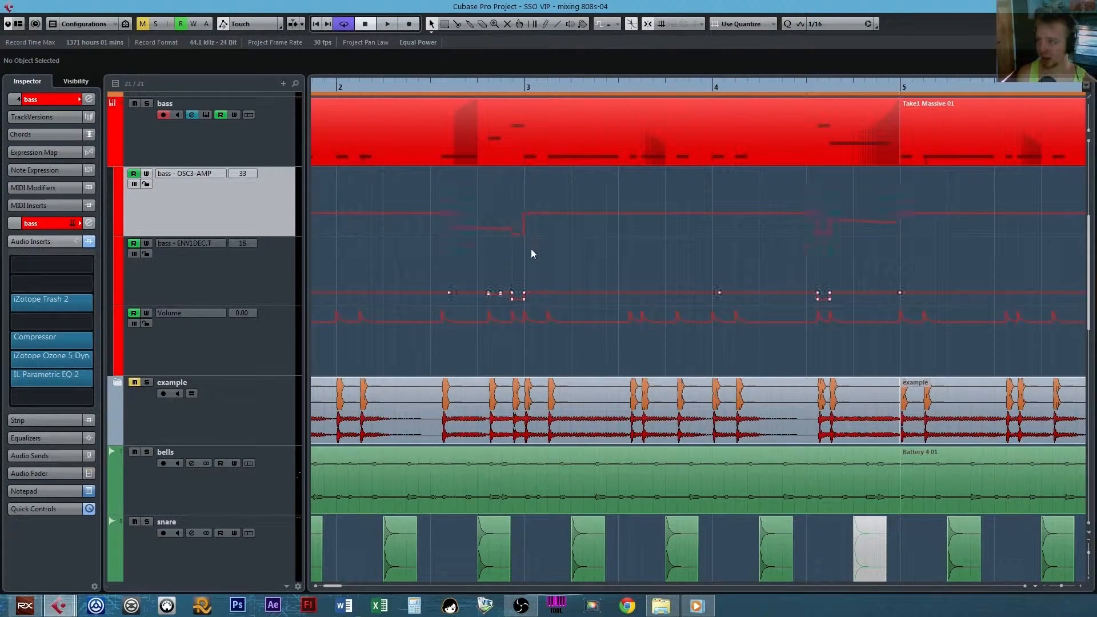
pyautogui.moveTo(656, 206); pyautogui.dragTo(576, 201)
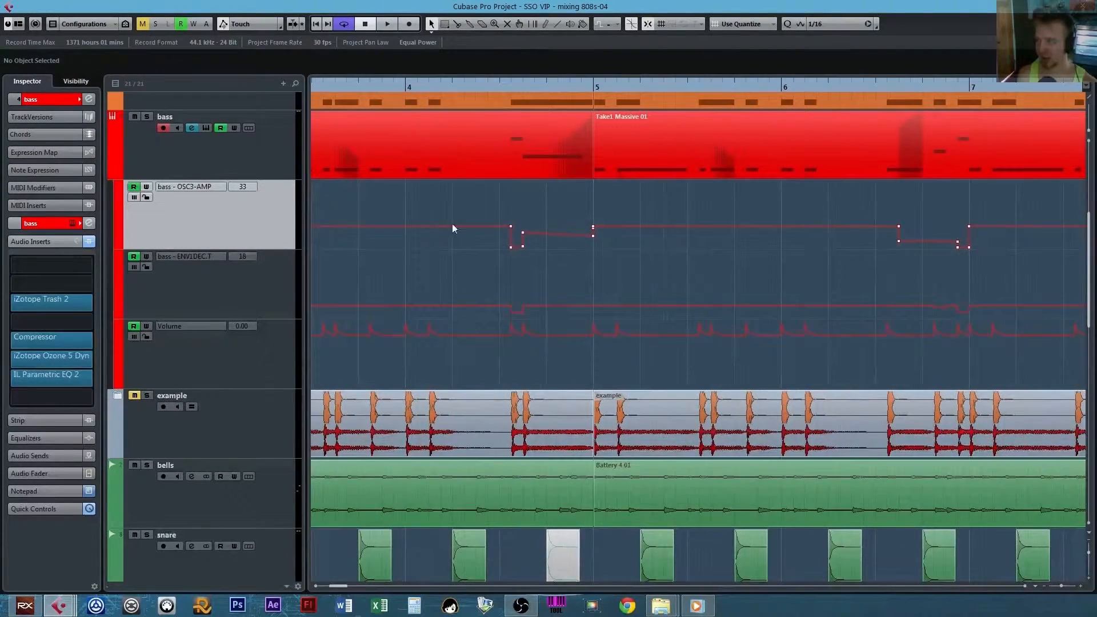
pyautogui.moveTo(896, 178); pyautogui.dragTo(608, 196)
pyautogui.moveTo(843, 203); pyautogui.dragTo(513, 181)
pyautogui.moveTo(292, 221); pyautogui.dragTo(861, 198)
pyautogui.moveTo(320, 263)
pyautogui.mouseDown()
pyautogui.moveTo(811, 220)
pyautogui.moveTo(826, 283)
pyautogui.mouseUp()
pyautogui.moveTo(520, 262); pyautogui.dragTo(545, 286)
# Select the ENV1DEC.T automation lane, view envelope 1 in the bass track's Massive synth and close it.
pyautogui.click(286, 303)
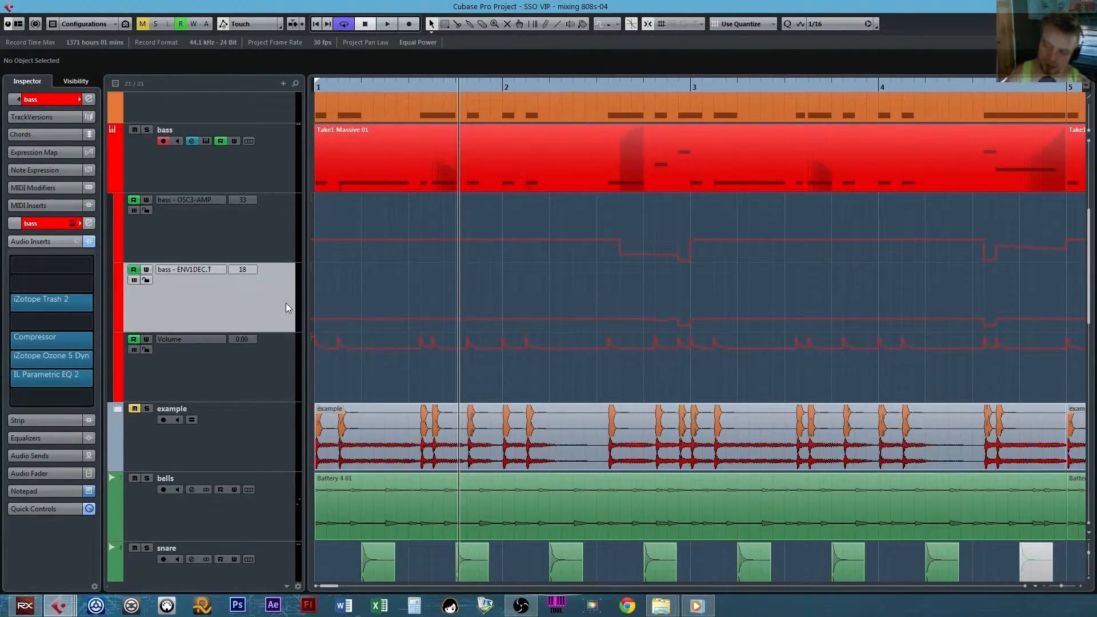
pyautogui.doubleClick(270, 304)
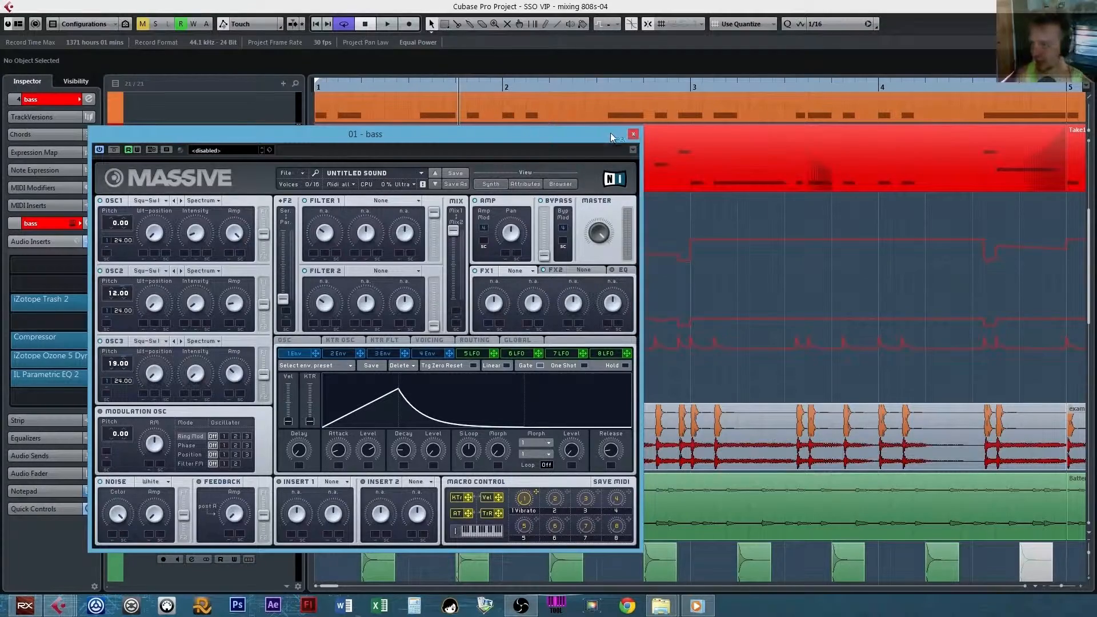
pyautogui.moveTo(608, 133); pyautogui.dragTo(382, 131)
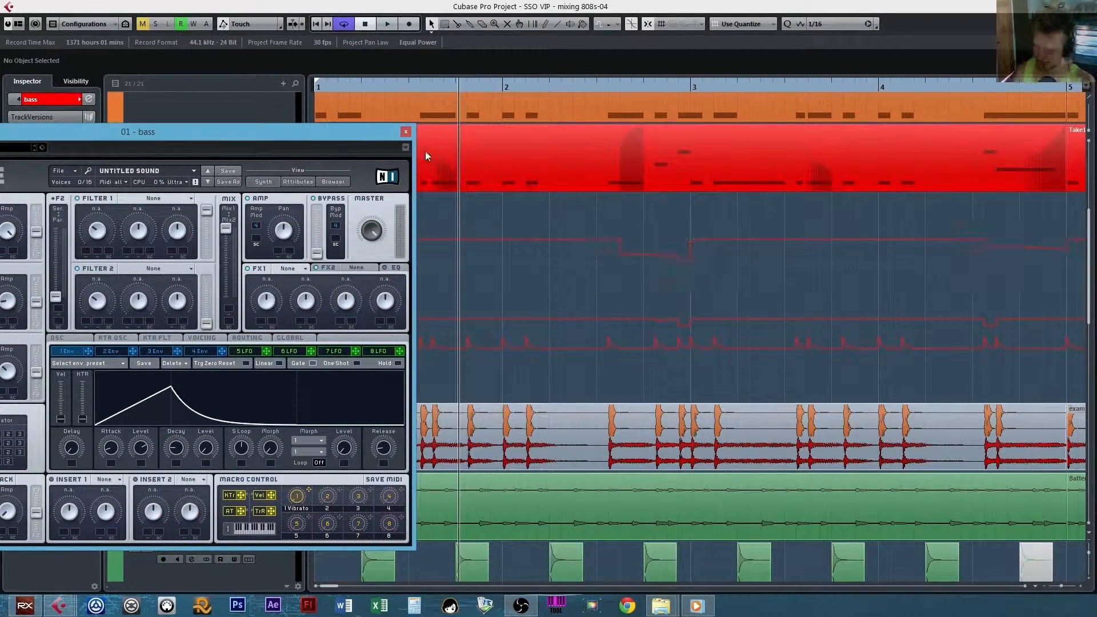
pyautogui.moveTo(375, 132); pyautogui.dragTo(416, 132)
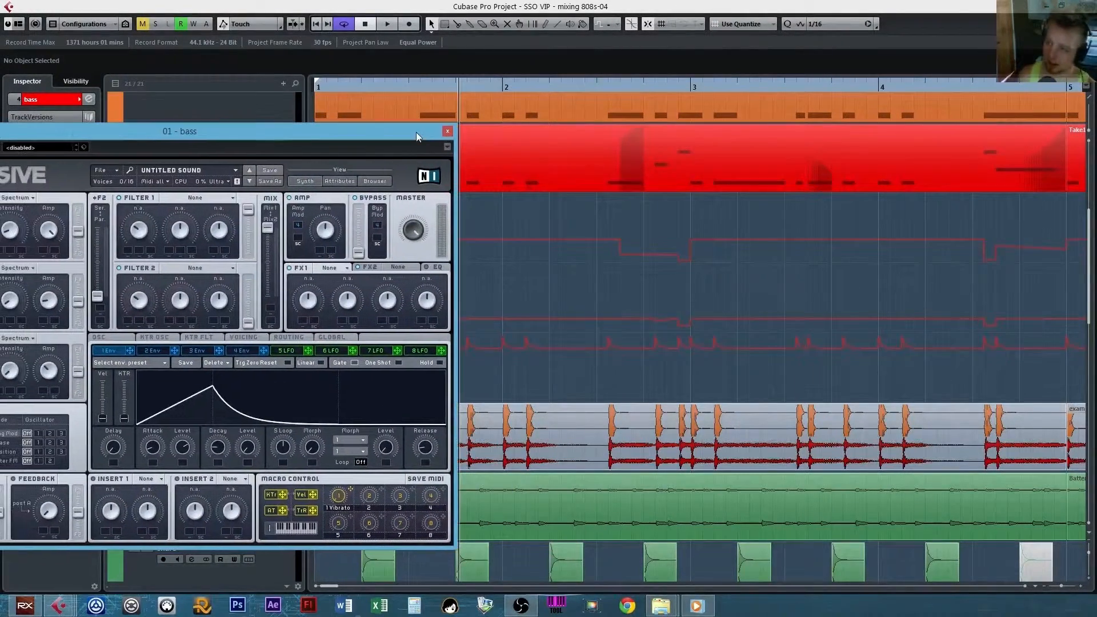
pyautogui.click(447, 131)
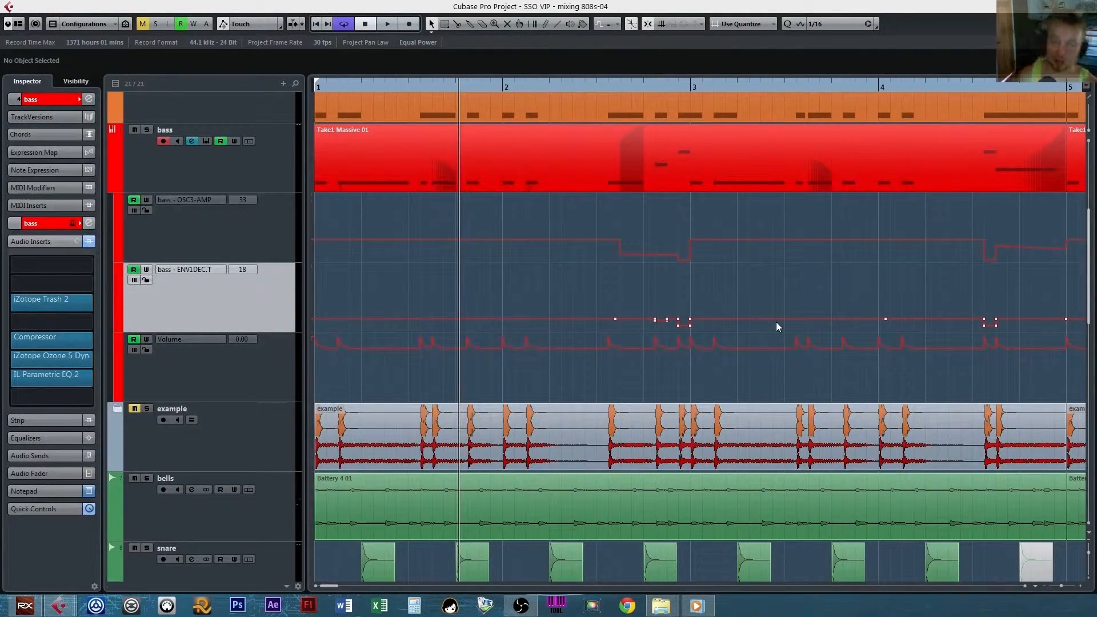
# Examine the ENV1DEC.T automation points against the bass notes through bar 8, then return to bar 1.
pyautogui.hscroll(3, 578, 270)
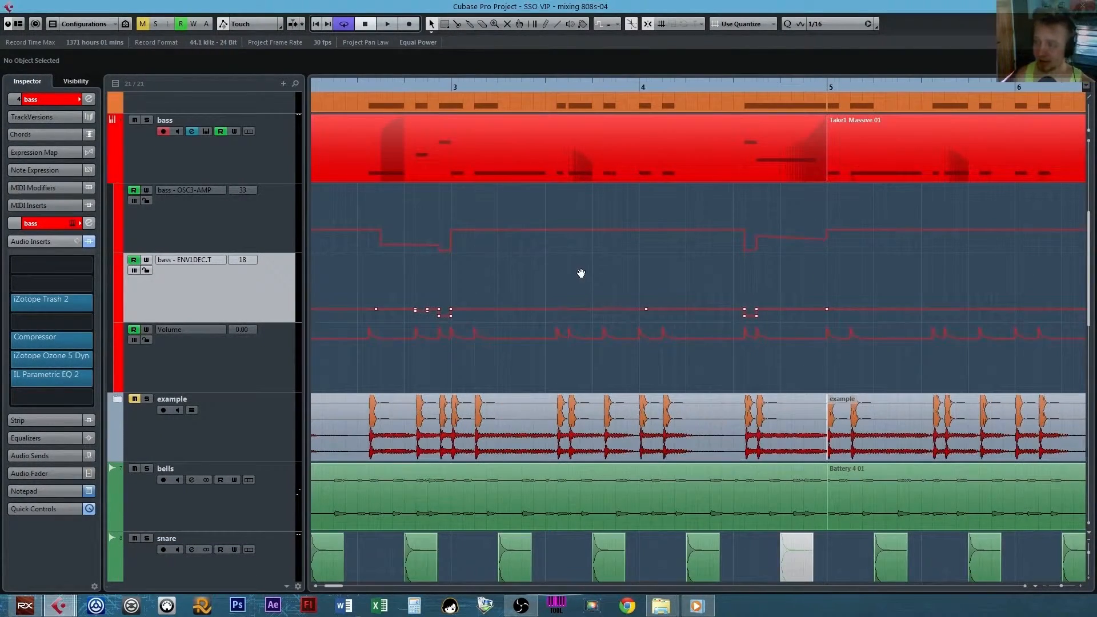
pyautogui.hscroll(2, 598, 151)
pyautogui.scroll(-1, 598, 150)
pyautogui.hscroll(3, 674, 262)
pyautogui.hscroll(-6, 639, 269)
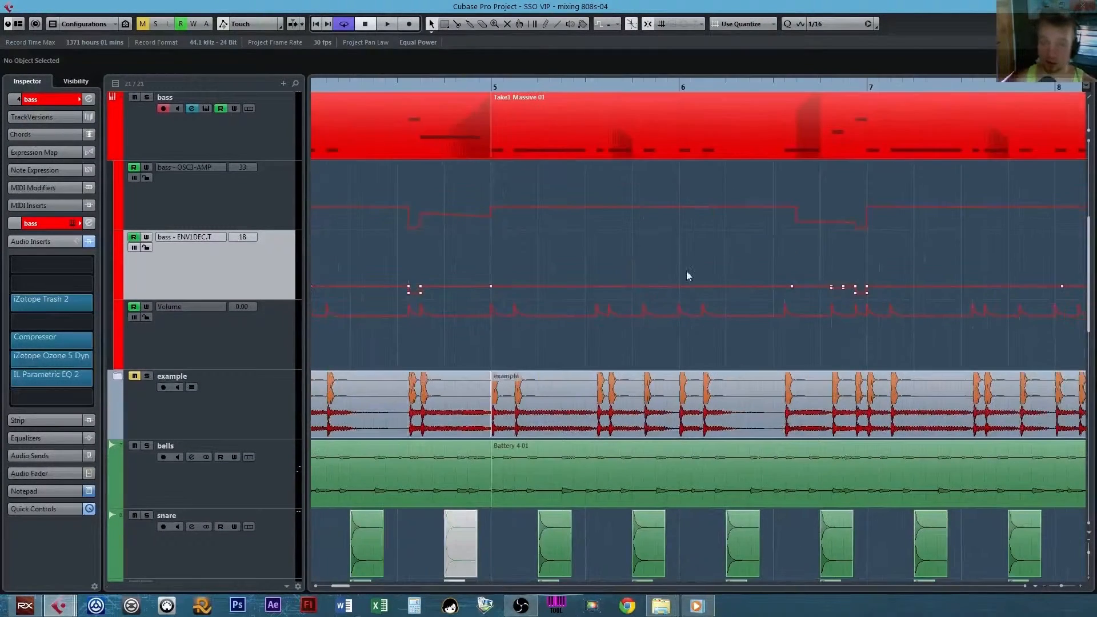
pyautogui.scroll(1, 581, 296)
pyautogui.scroll(-1, 600, 268)
pyautogui.scroll(-1, 634, 260)
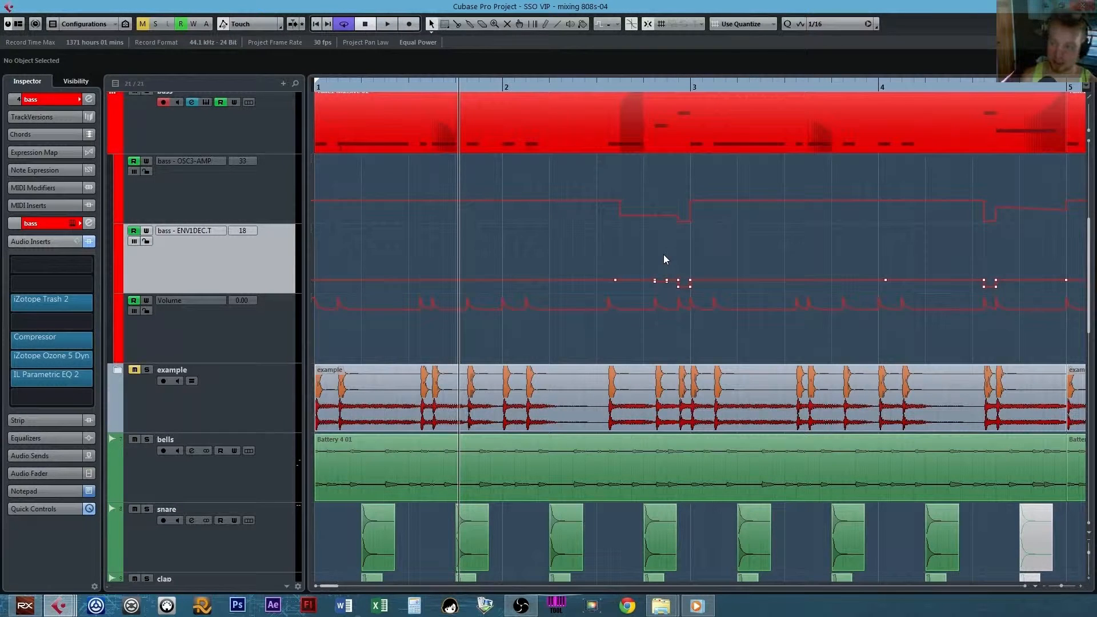
# Select the bass track's Volume automation lane and the points of its first volume spike at bar 1.
pyautogui.press('Down')
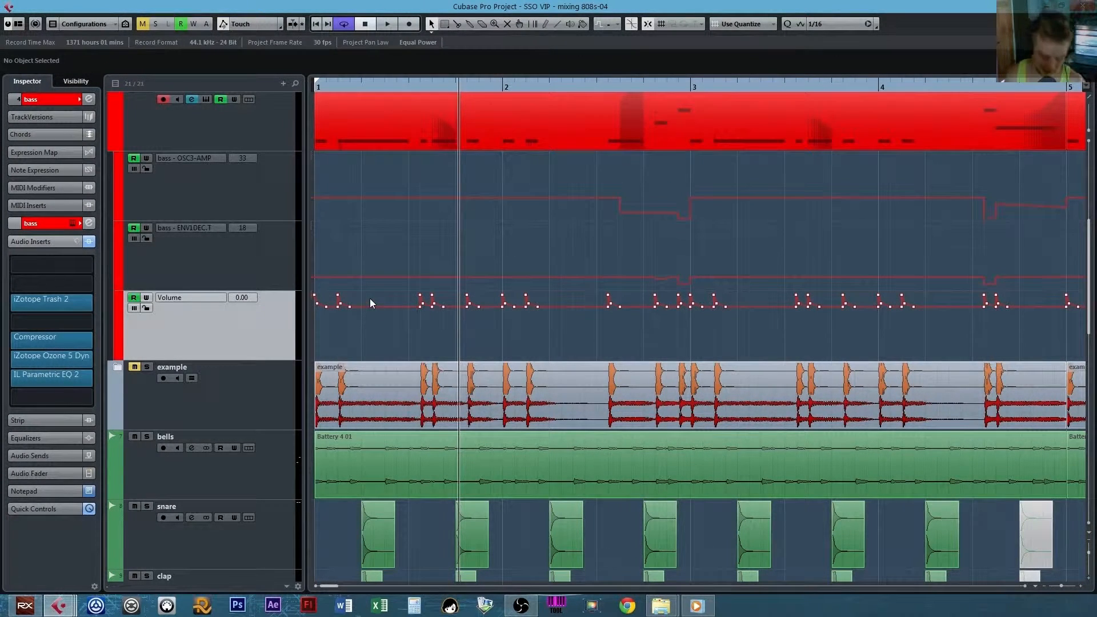
pyautogui.press('h')
pyautogui.press('h')
pyautogui.hotkey('shift', 'h')
pyautogui.hotkey('shift', 'h')
pyautogui.hotkey('shift', 'h')
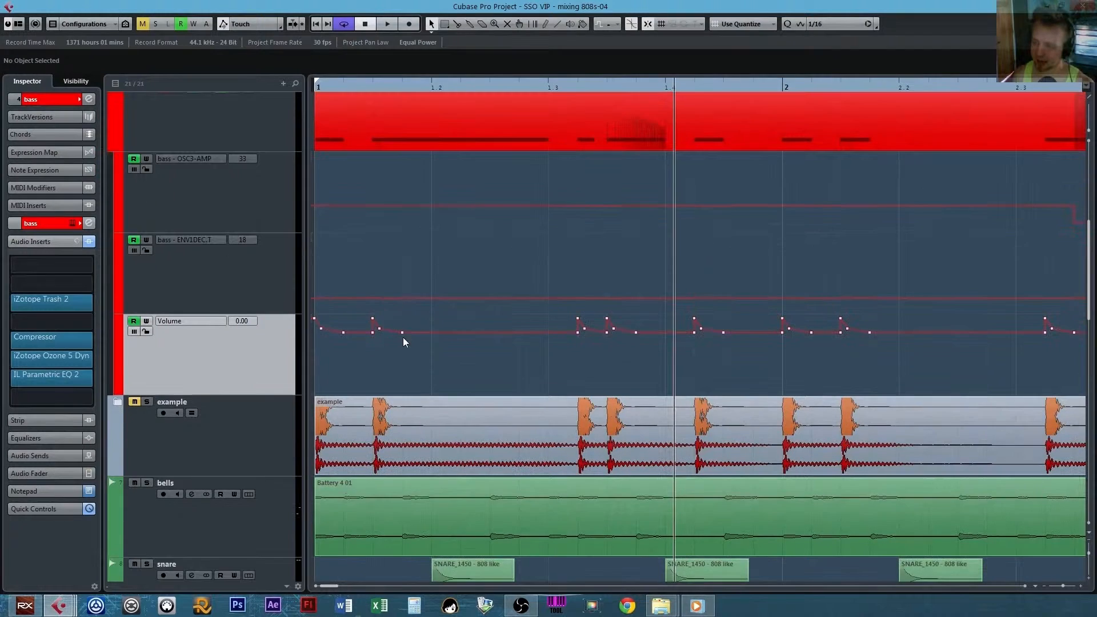
pyautogui.scroll(2, 420, 343)
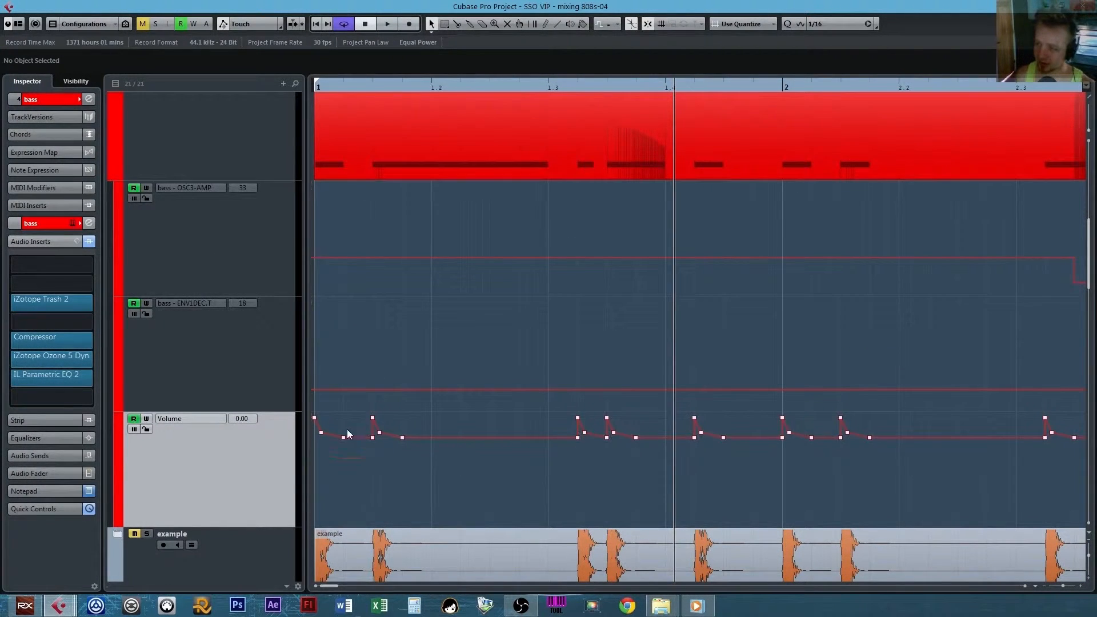
pyautogui.moveTo(357, 416); pyautogui.dragTo(289, 451)
pyautogui.press('h')
pyautogui.press('h')
pyautogui.moveTo(365, 433); pyautogui.dragTo(597, 388)
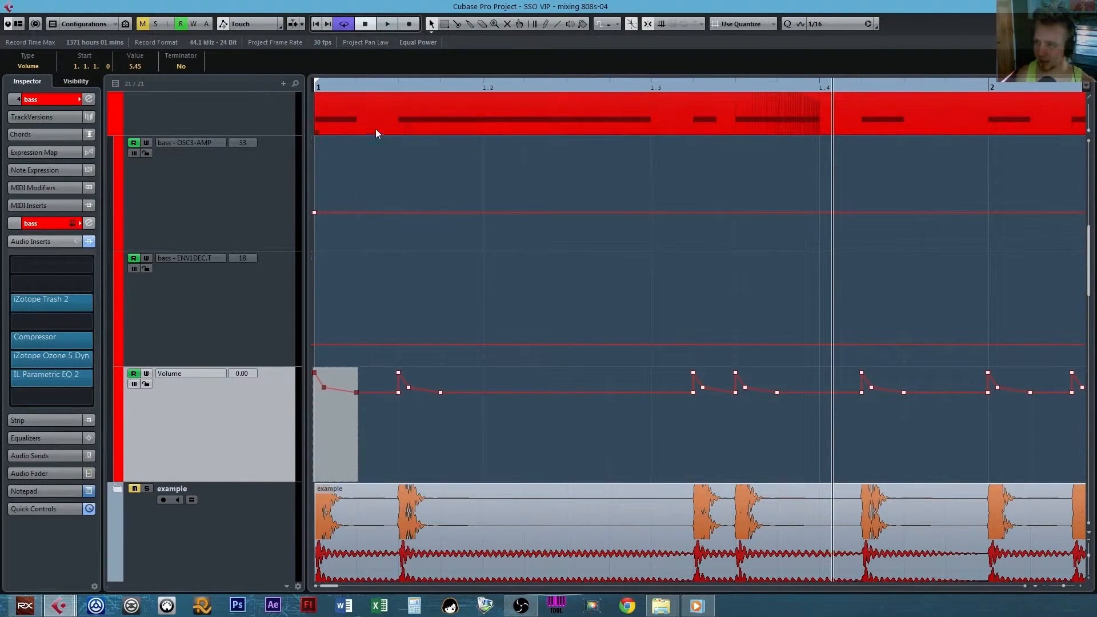
# Step the playhead through the bass notes of bar 1 into bar 2, comparing each with its Volume automation spike.
pyautogui.click(399, 87)
pyautogui.scroll(2, 485, 280)
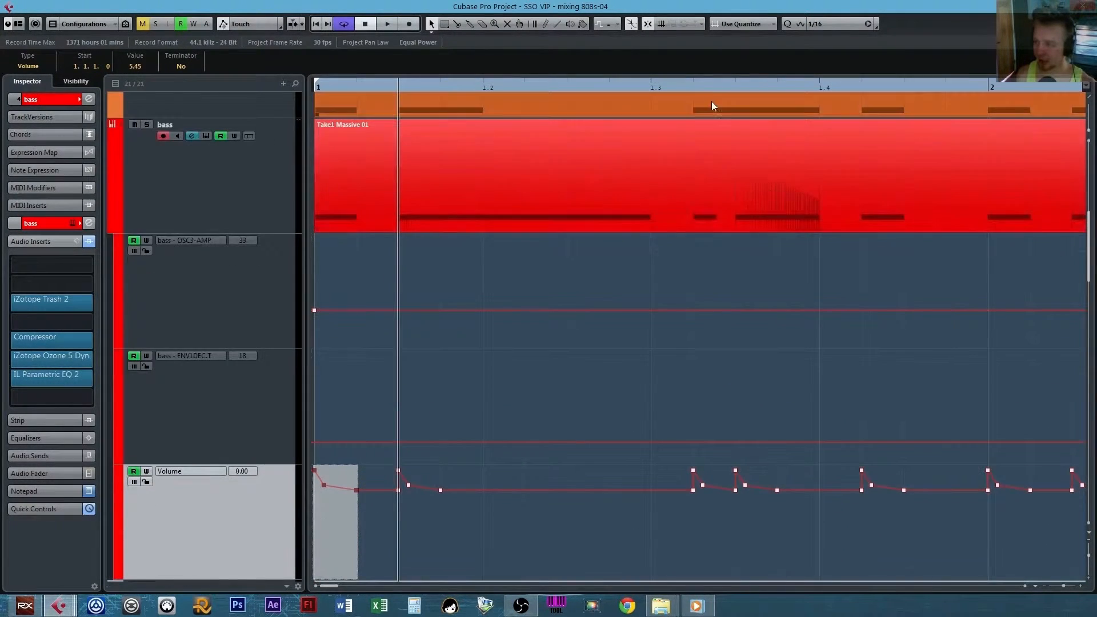
pyautogui.click(714, 101)
pyautogui.click(738, 88)
pyautogui.moveTo(810, 301); pyautogui.dragTo(614, 245)
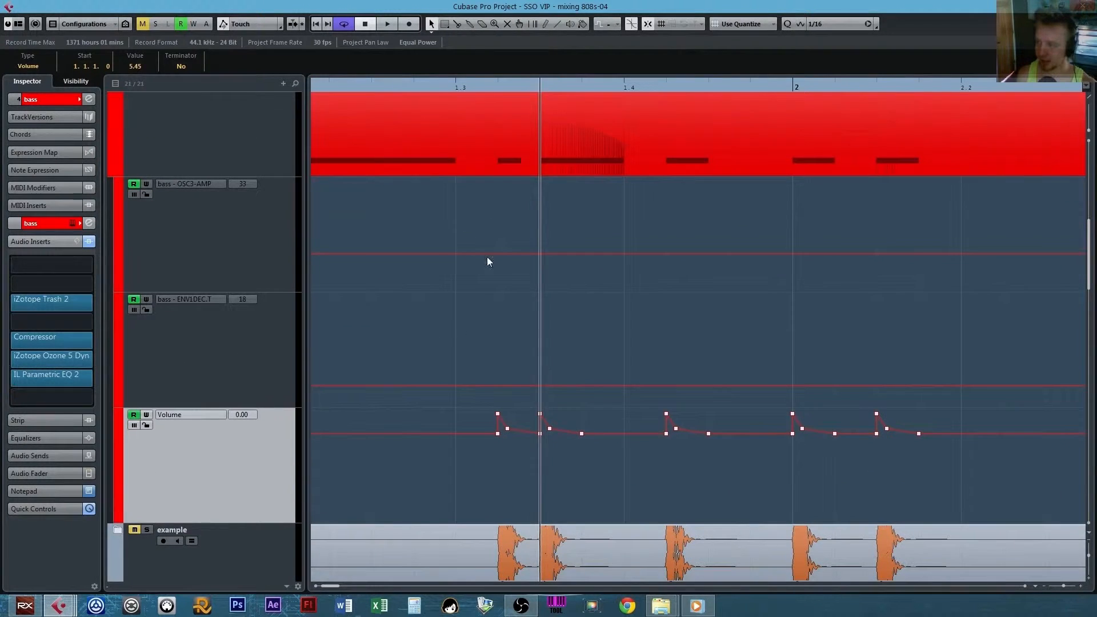
pyautogui.click(667, 86)
pyautogui.moveTo(734, 240); pyautogui.dragTo(538, 242)
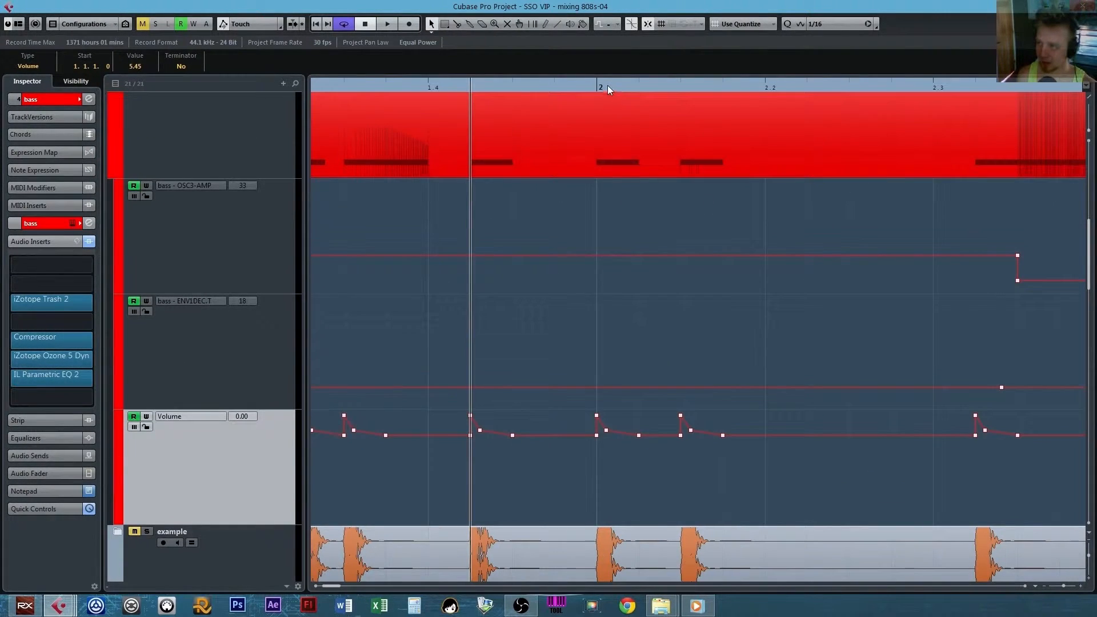
pyautogui.moveTo(604, 85); pyautogui.dragTo(597, 85)
pyautogui.click(680, 89)
# Examine the Volume automation spikes against the bass hits from late bar 2 through bar 3.
pyautogui.moveTo(736, 228); pyautogui.dragTo(505, 328)
pyautogui.click(738, 86)
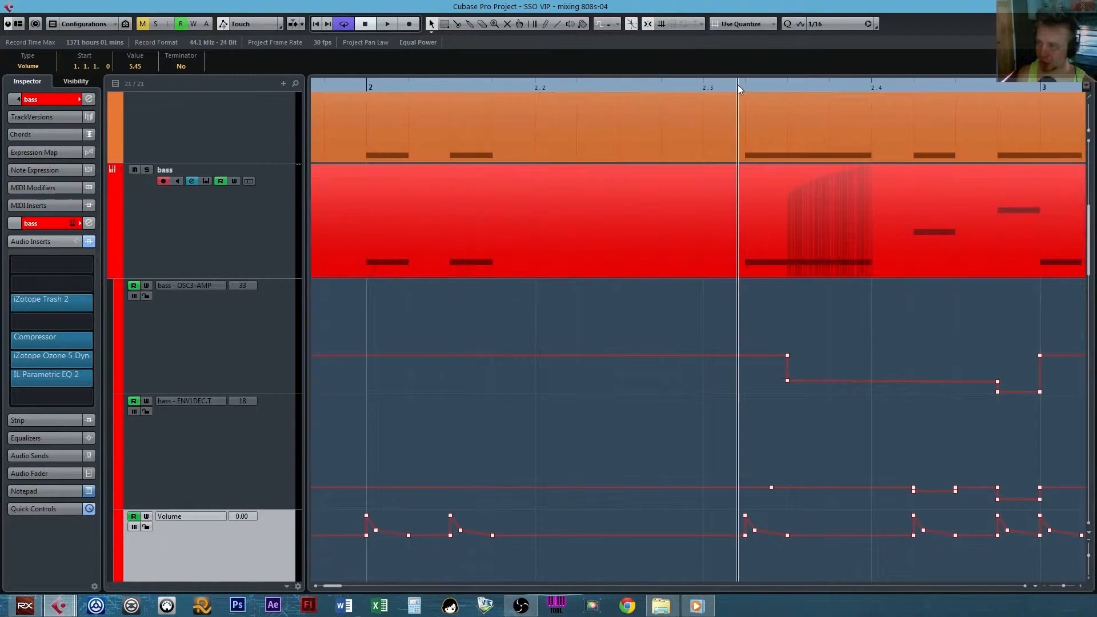
pyautogui.moveTo(738, 84); pyautogui.dragTo(745, 85)
pyautogui.moveTo(804, 369); pyautogui.dragTo(544, 225)
pyautogui.click(651, 87)
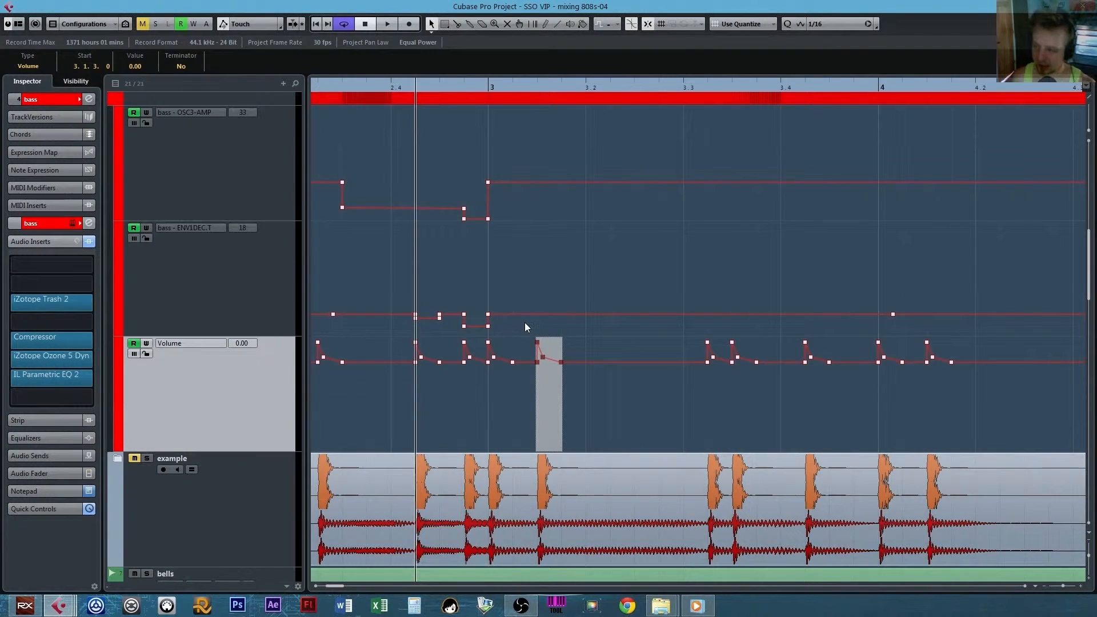
pyautogui.click(706, 85)
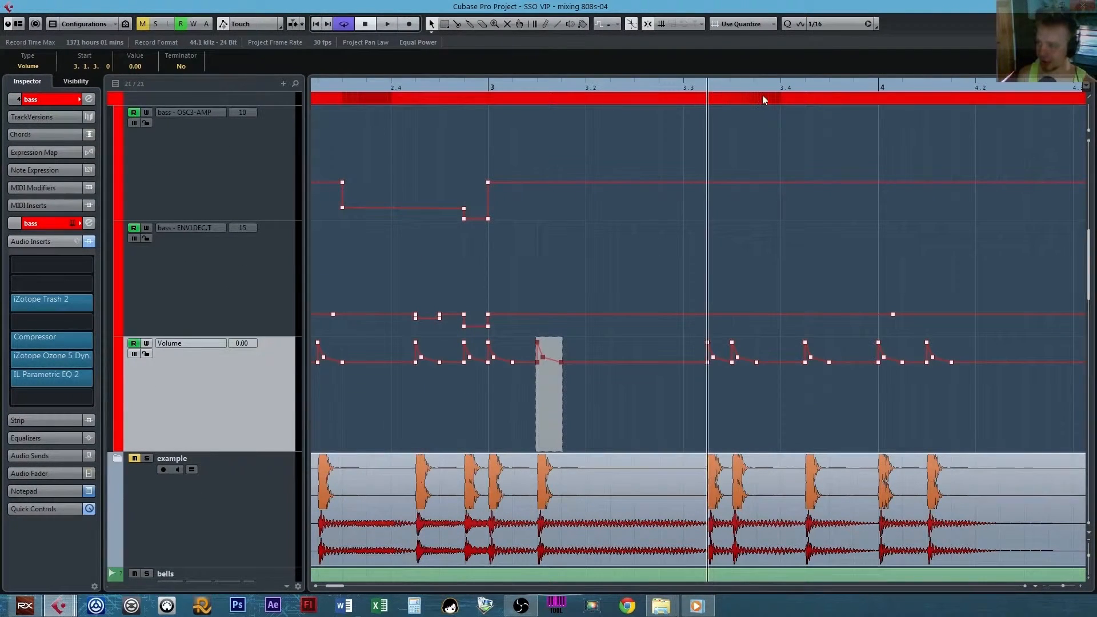
pyautogui.click(762, 96)
pyautogui.click(606, 85)
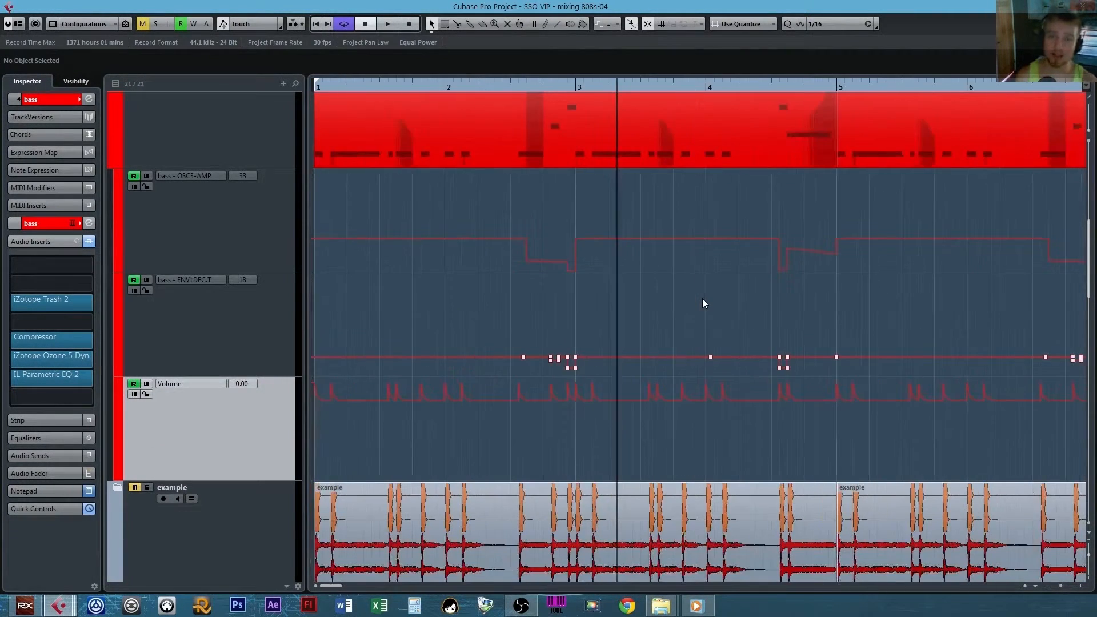
# Solo the bass track and play it from bar 1 with all its inserts active.
pyautogui.press('g')
pyautogui.press('g')
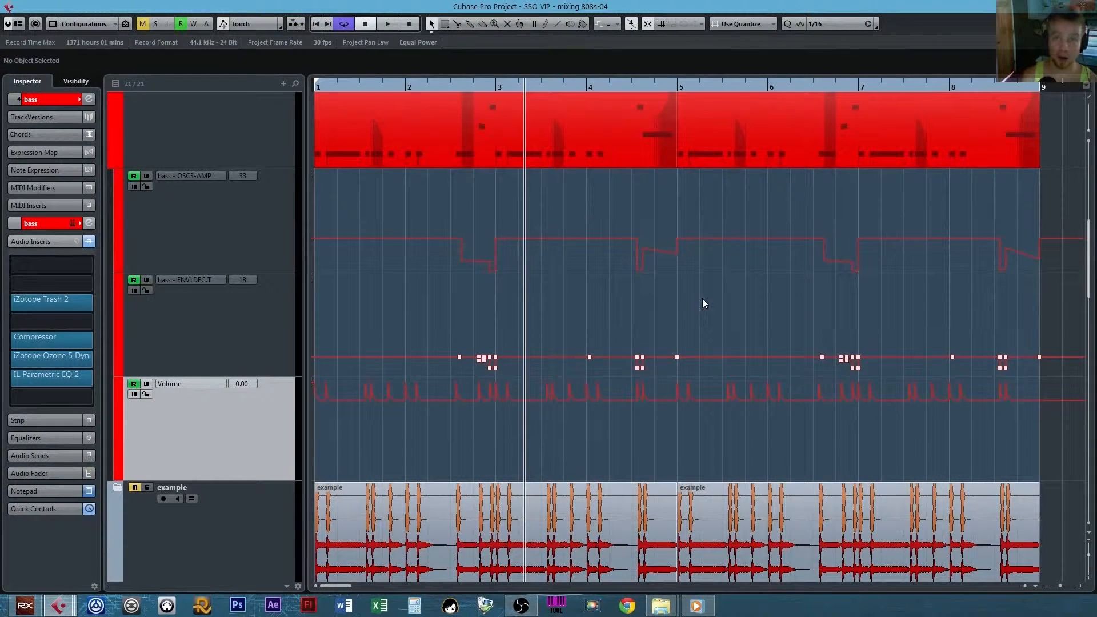
pyautogui.scroll(2, 701, 298)
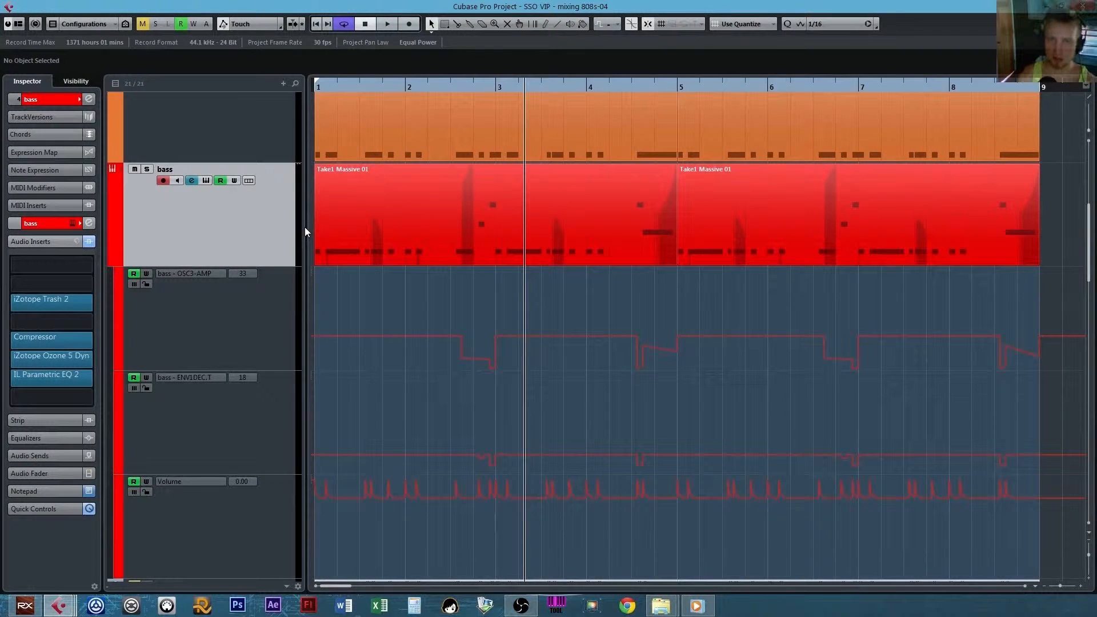
pyautogui.click(147, 169)
pyautogui.press('Home')
pyautogui.press('space')
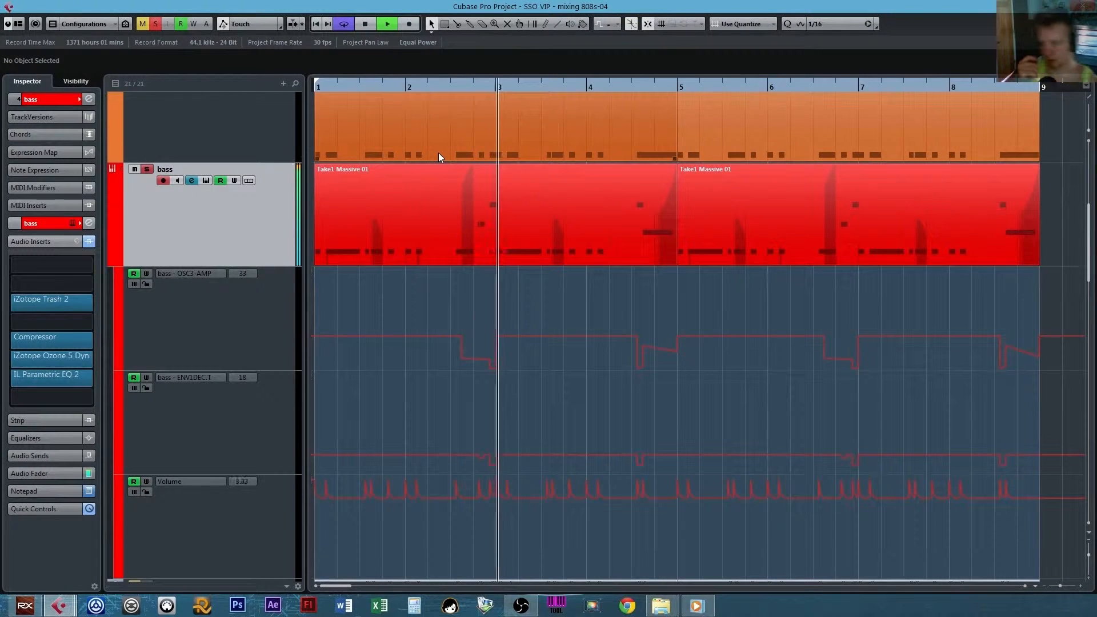
pyautogui.press('space')
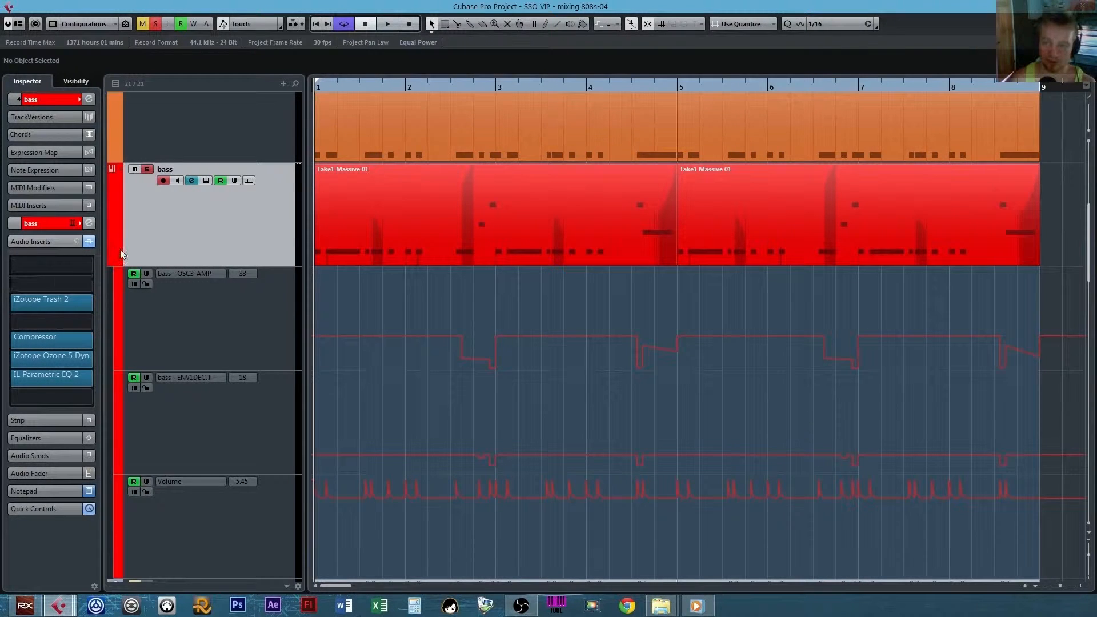
# Bypass all audio inserts on the bass track and listen to the unprocessed sound.
pyautogui.click(89, 241)
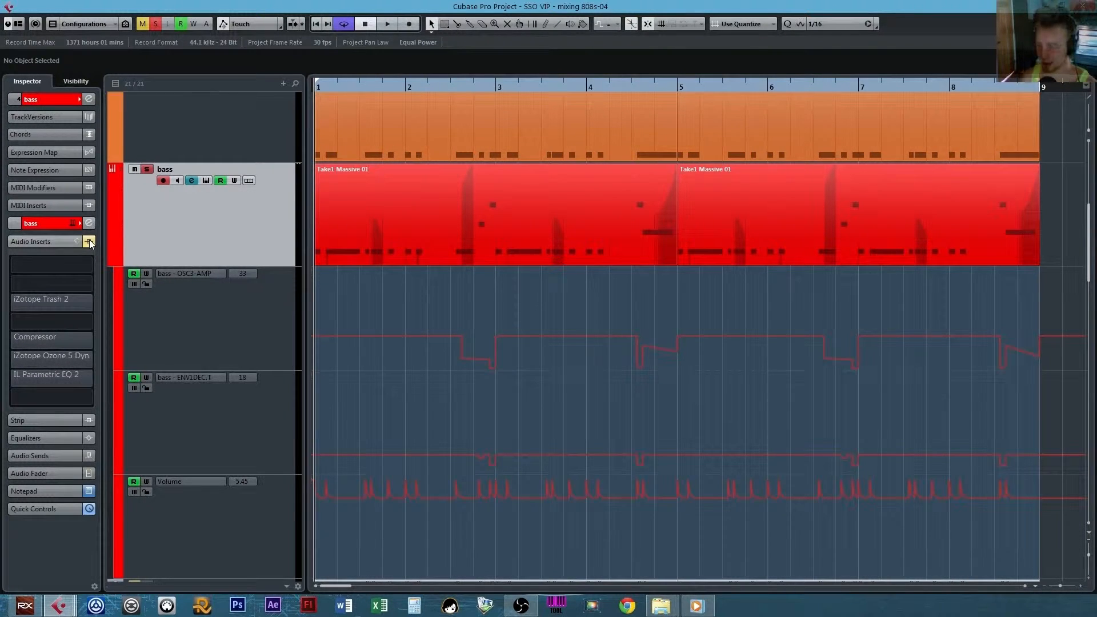
pyautogui.press('space')
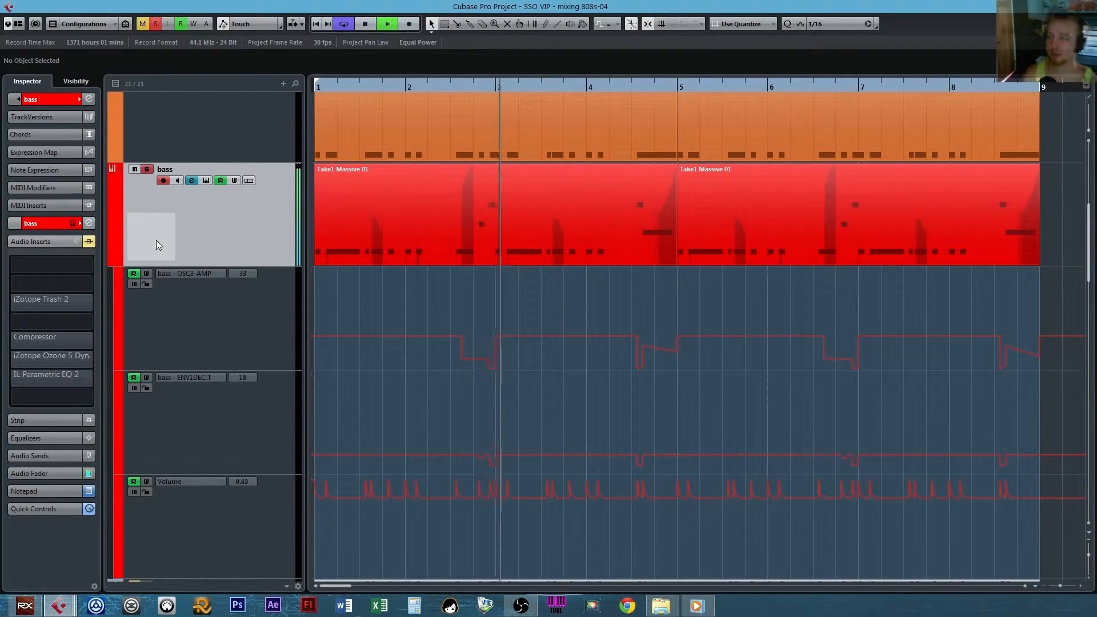
pyautogui.press('space')
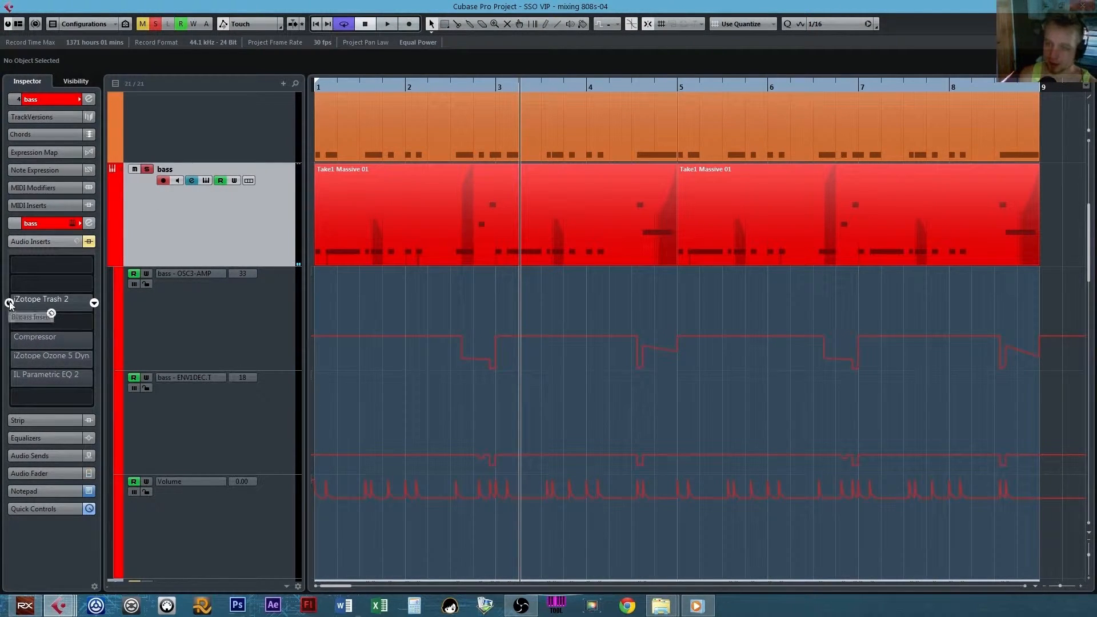
# Reactivate only the iZotope Trash 2 insert on the bass and play from bar 1.
pyautogui.click(49, 302)
pyautogui.click(317, 24)
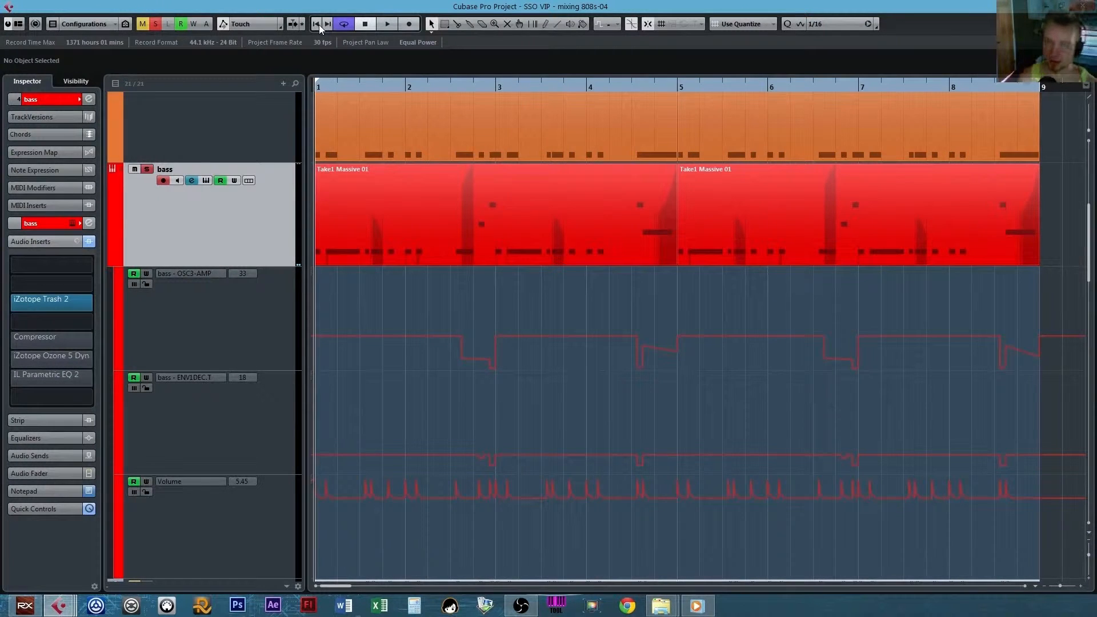
pyautogui.press('space')
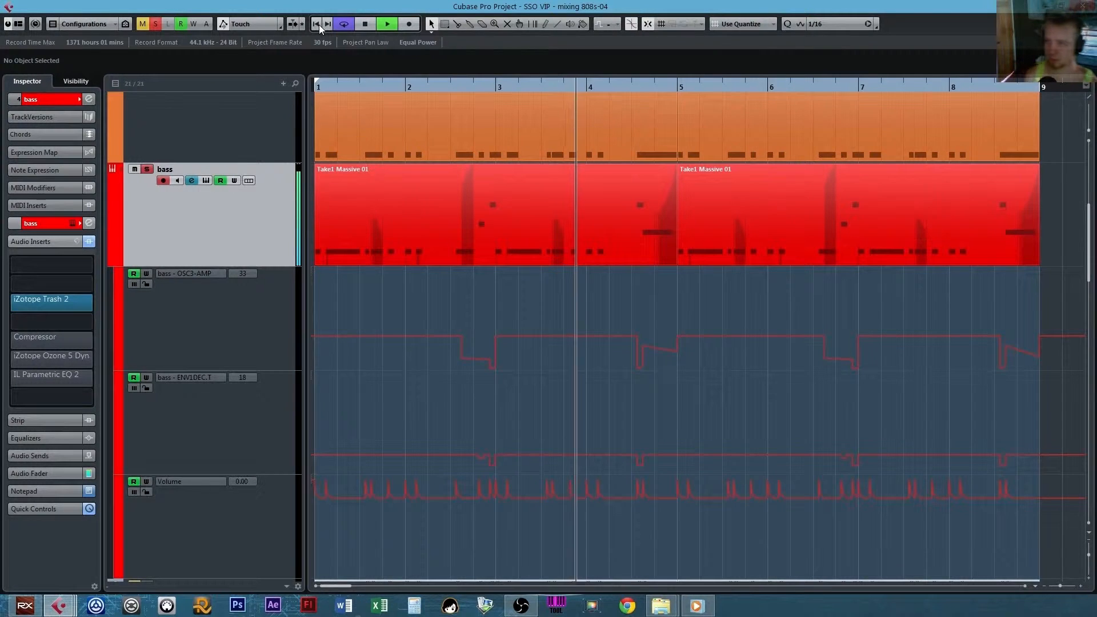
pyautogui.press('space')
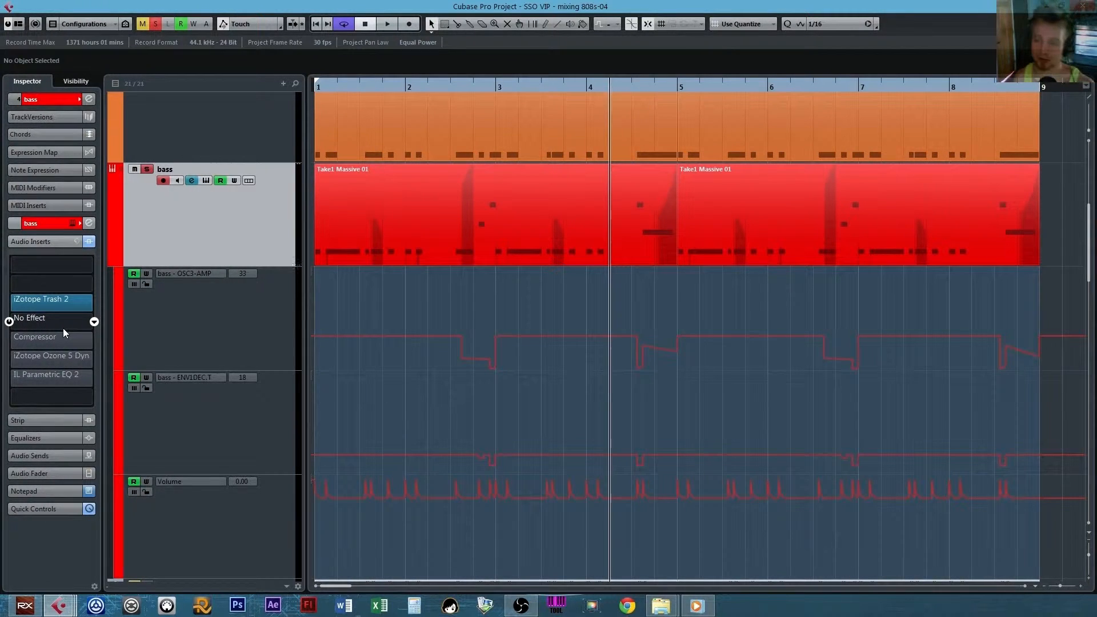
# Reactivate the Compressor insert on the bass and play from bar 1.
pyautogui.click(9, 341)
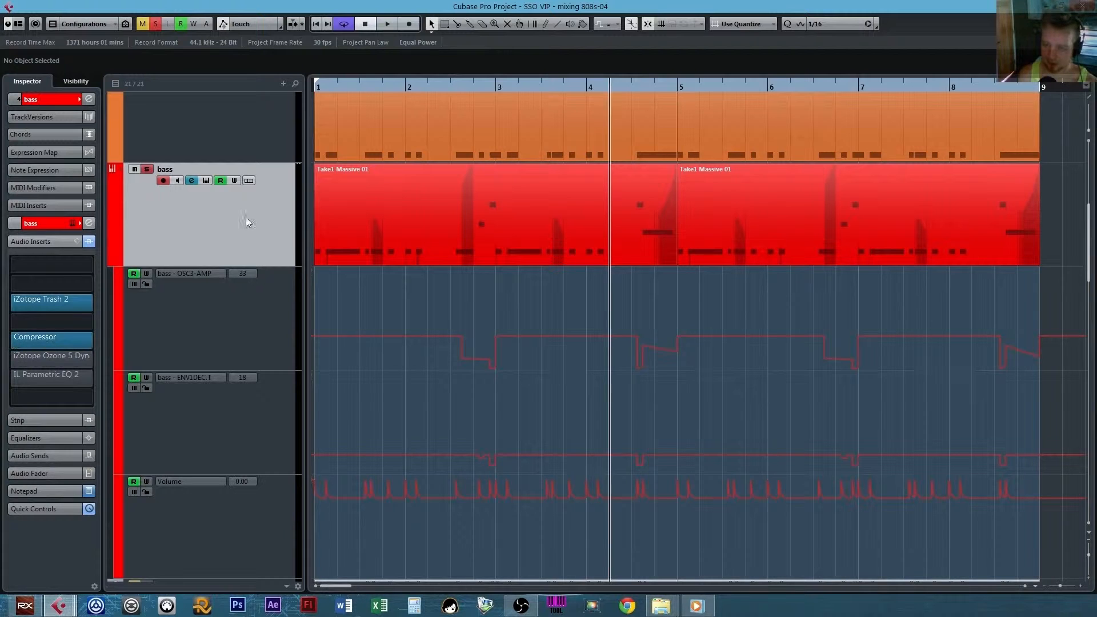
pyautogui.click(314, 23)
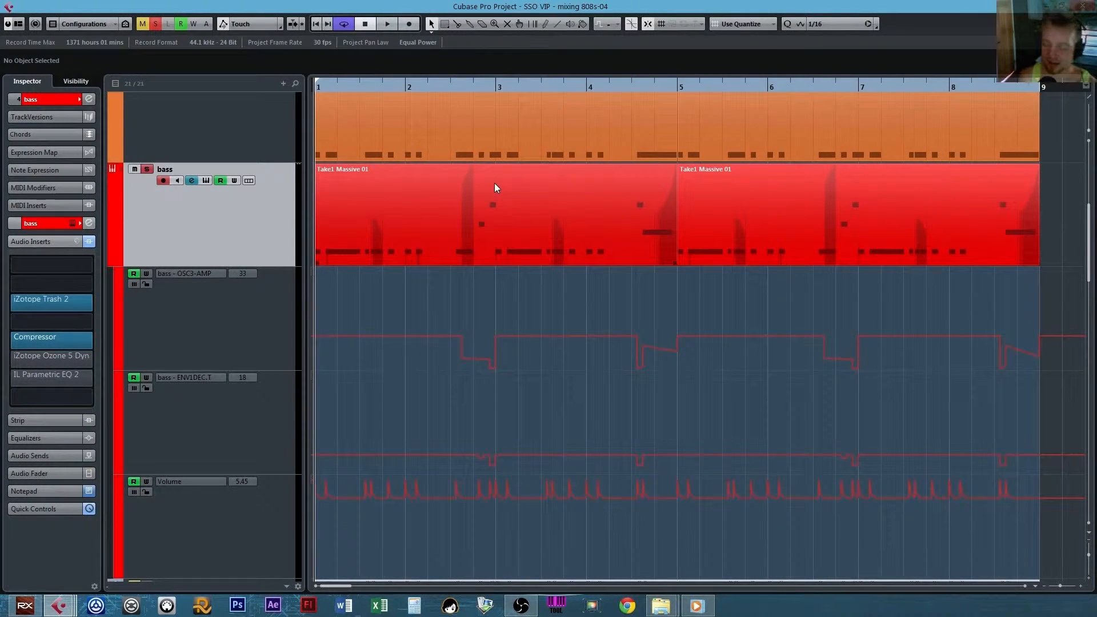
pyautogui.press('space')
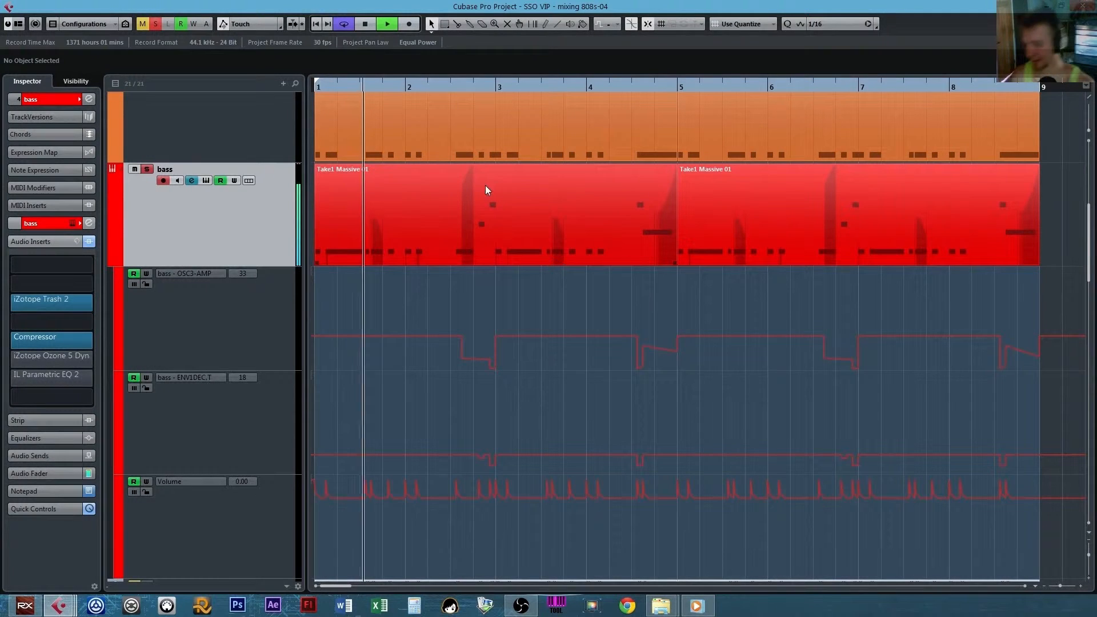
pyautogui.press('space')
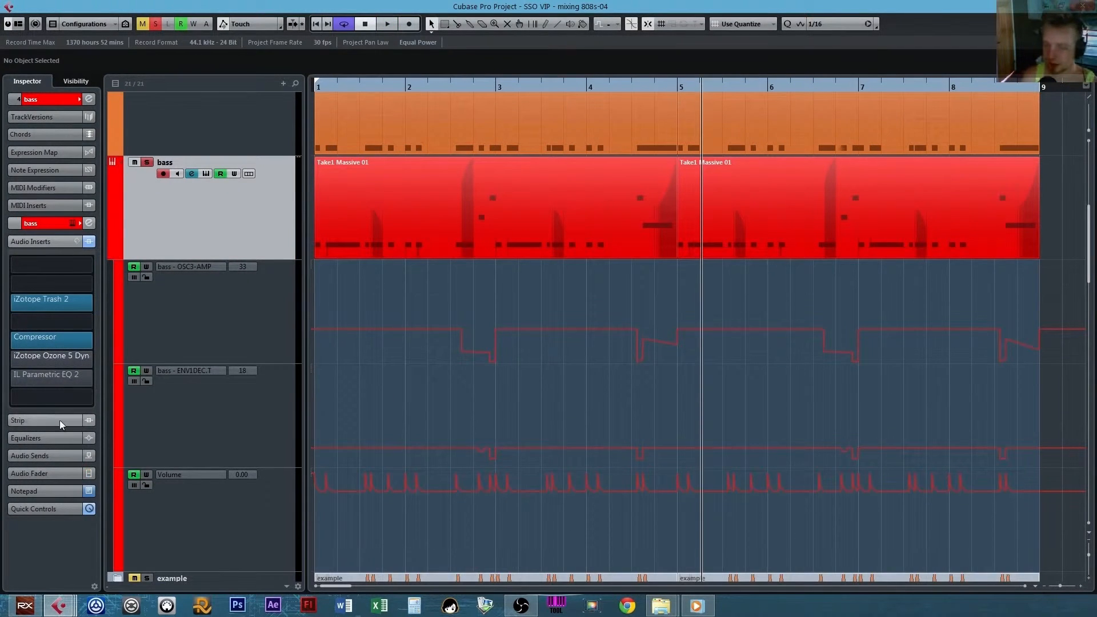
# Reactivate the iZotope Ozone 5 Dynamics insert on the bass and open its plug-in window.
pyautogui.moveTo(22, 354)
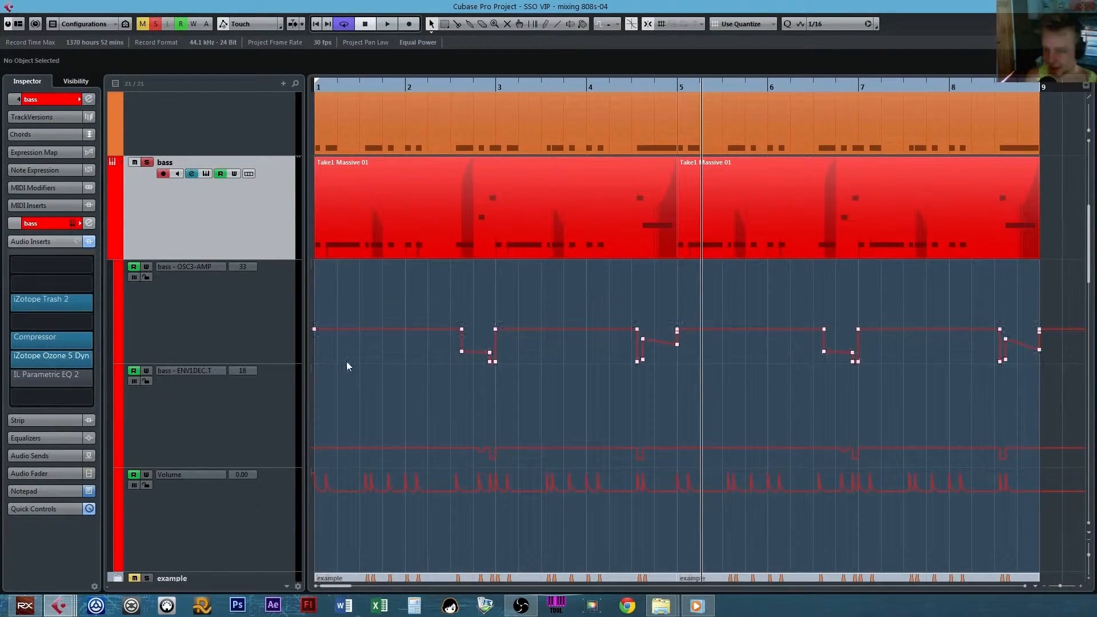
pyautogui.click(88, 358)
pyautogui.click(64, 364)
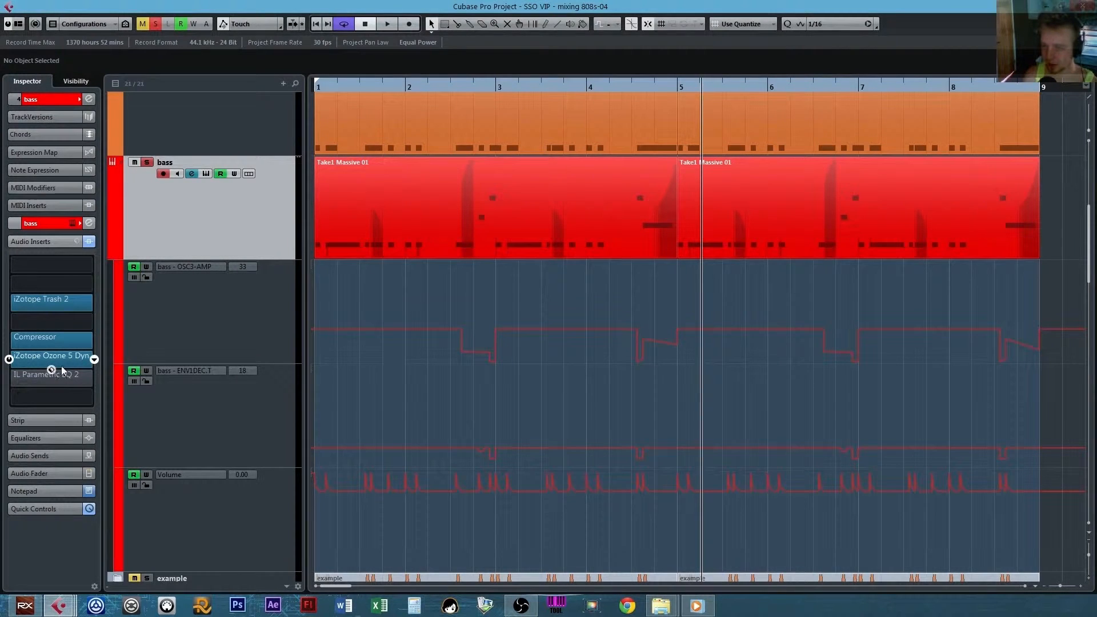
pyautogui.click(61, 366)
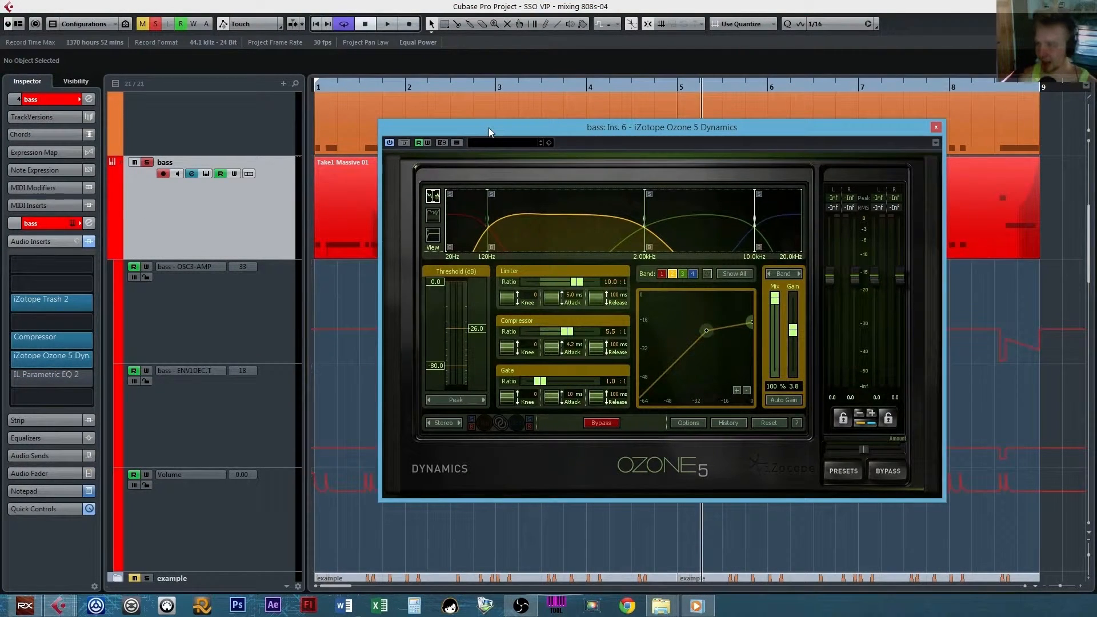
pyautogui.moveTo(488, 128); pyautogui.dragTo(513, 136)
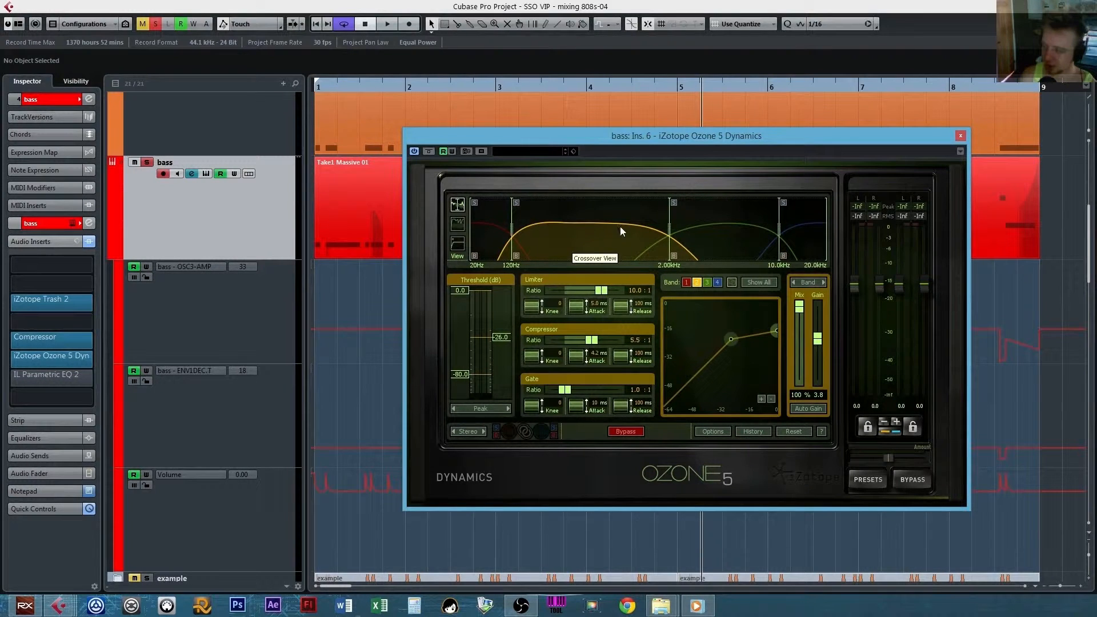
# Examine the dynamics settings of the other frequency bands in Ozone 5, ending on band 2.
pyautogui.click(731, 250)
pyautogui.click(796, 238)
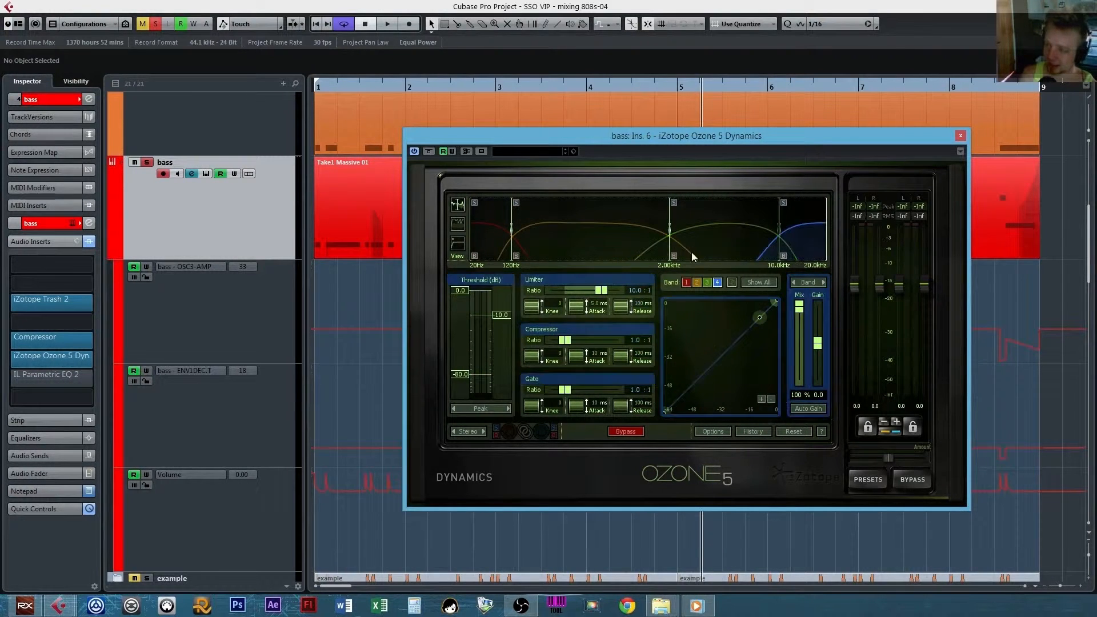
pyautogui.click(500, 248)
pyautogui.click(591, 249)
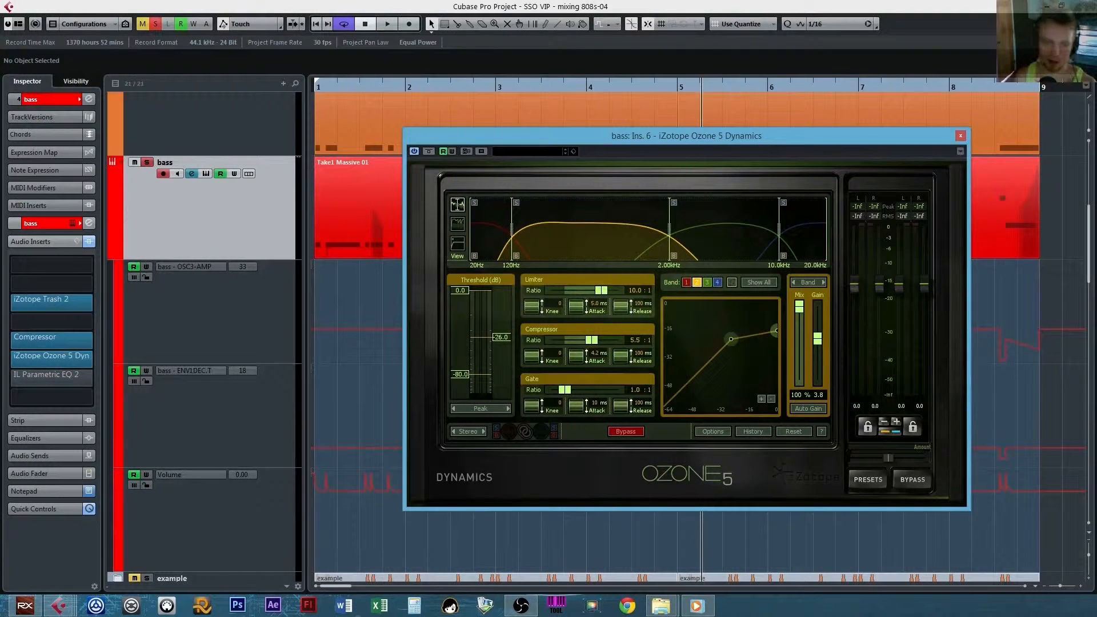
# Bring up the Schope_x64 scope from the Stereo Out, play the bass from bar 1 and place the Ozone 5 Dynamics window beside it.
pyautogui.moveTo(385, 183); pyautogui.dragTo(816, 167)
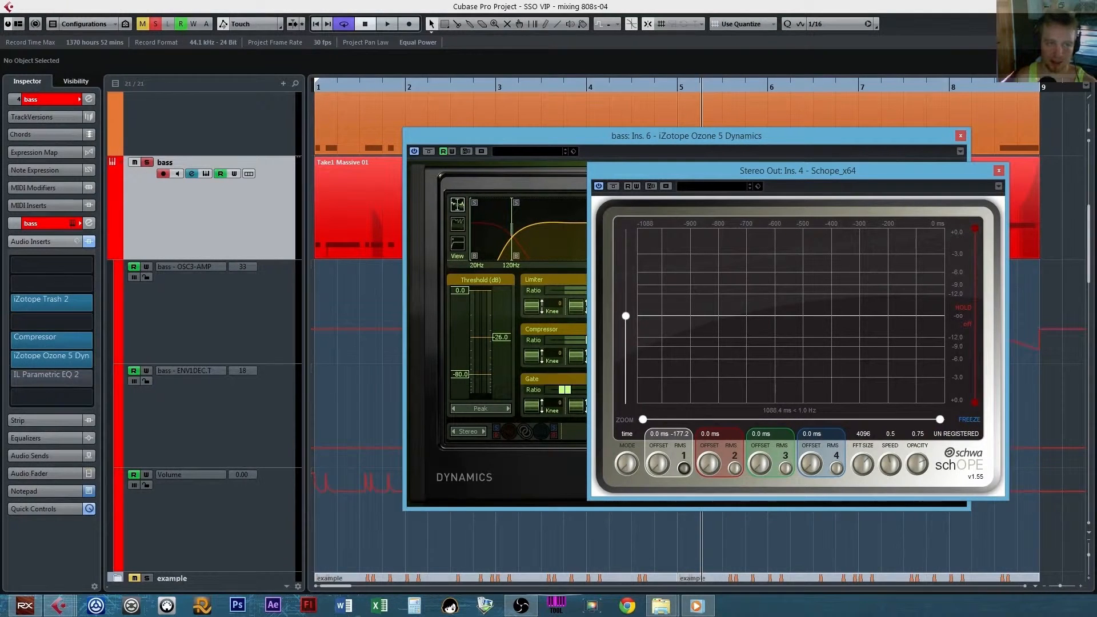
pyautogui.click(319, 25)
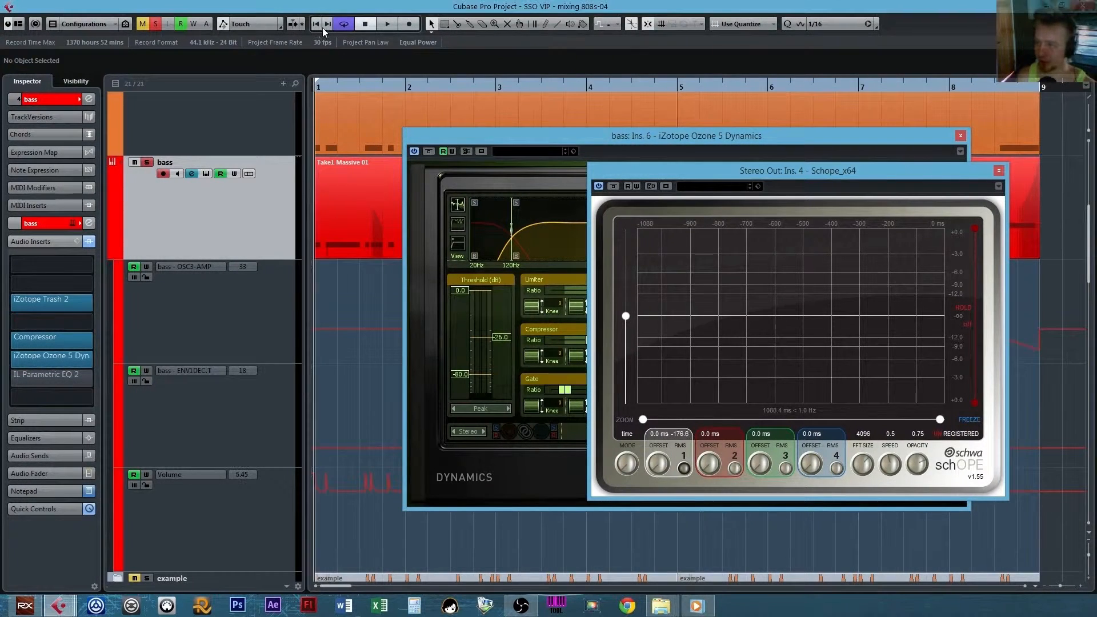
pyautogui.press('space')
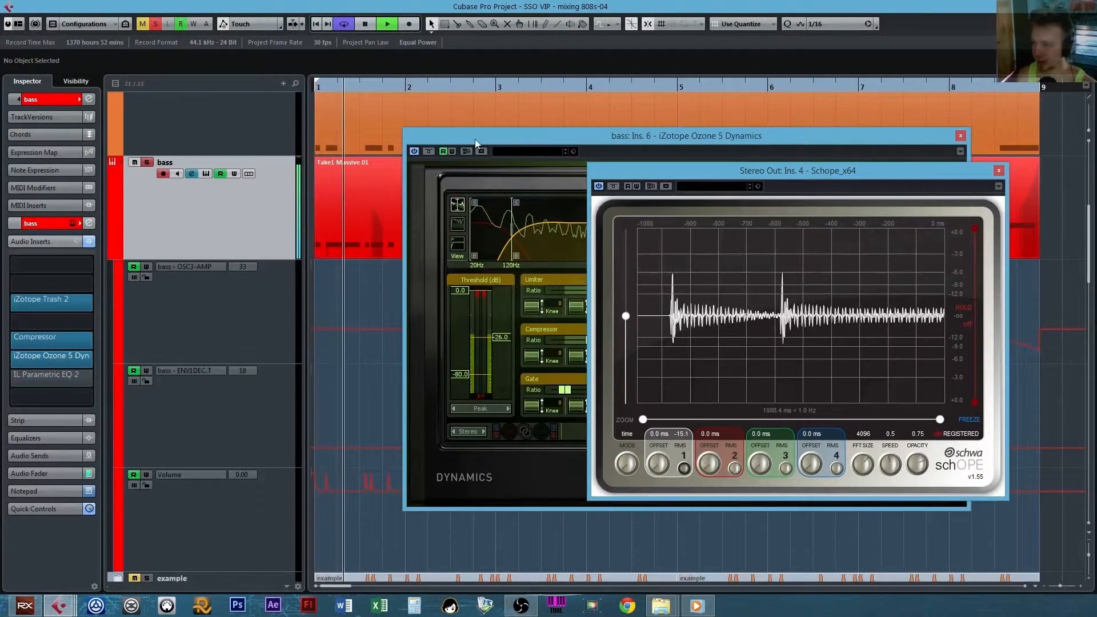
pyautogui.moveTo(475, 139); pyautogui.dragTo(181, 149)
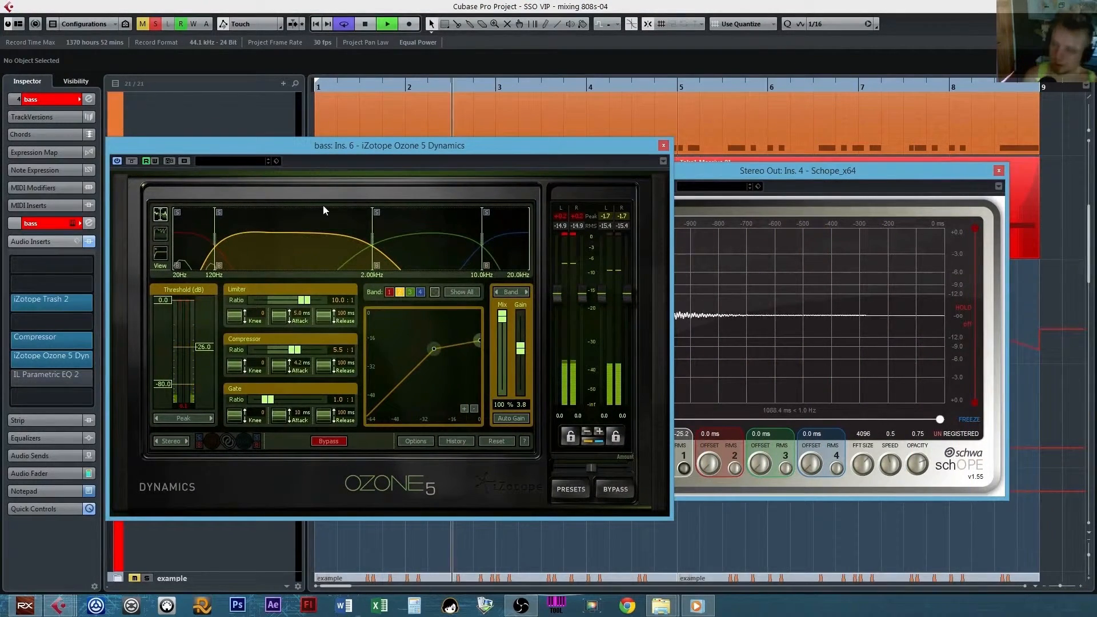
# Compare the bass with Ozone 5 Dynamics bypassed during playback, and reactivate the plug-in.
pyautogui.click(323, 5)
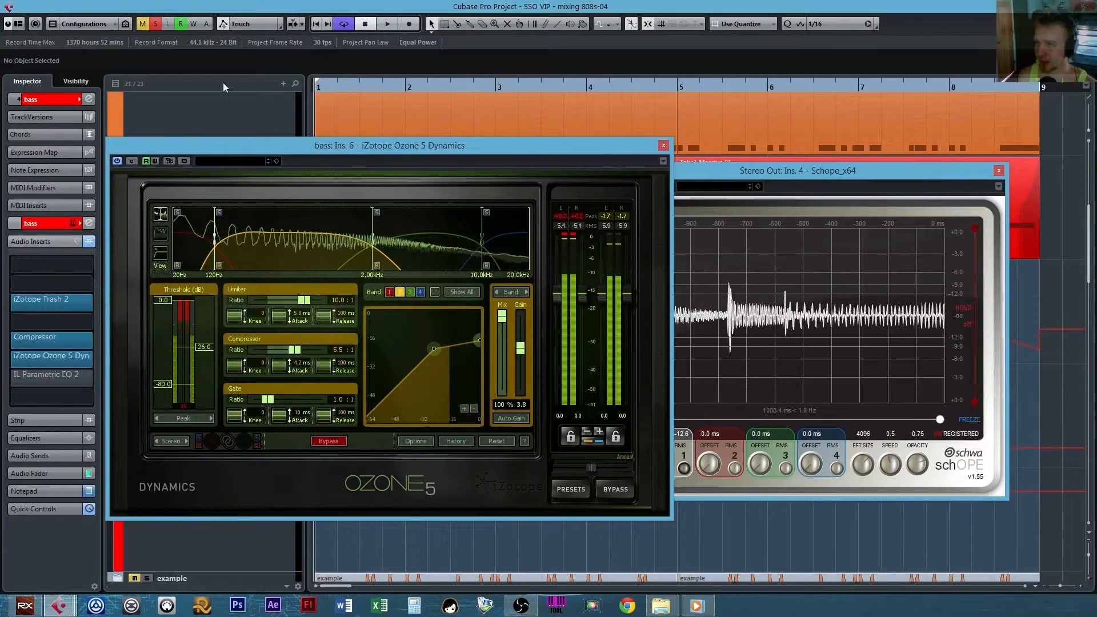
pyautogui.press('space')
pyautogui.click(131, 161)
pyautogui.press('space')
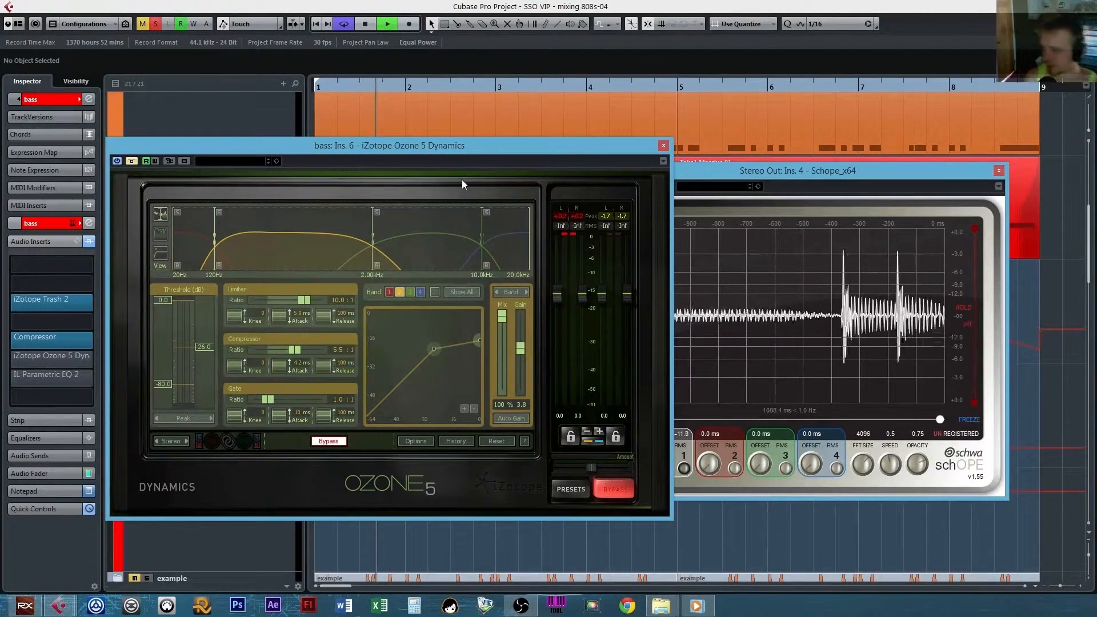
pyautogui.click(131, 161)
pyautogui.press('space')
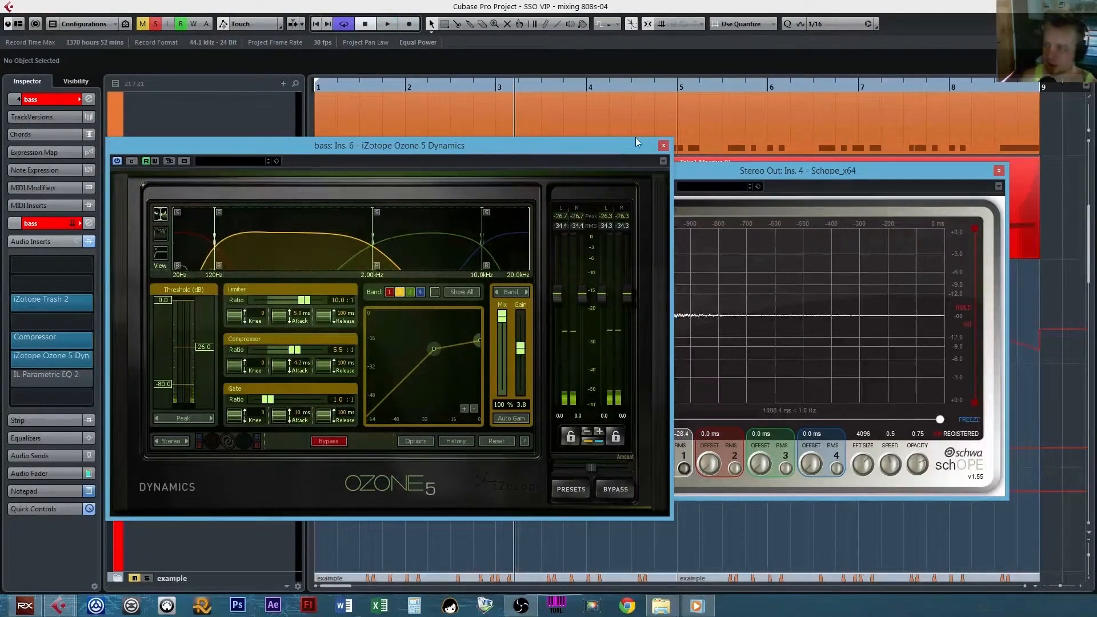
# Move the Ozone 5 Dynamics window aside and close both the Schope_x64 and Ozone 5 Dynamics windows.
pyautogui.moveTo(625, 149); pyautogui.dragTo(545, 165)
pyautogui.click(998, 170)
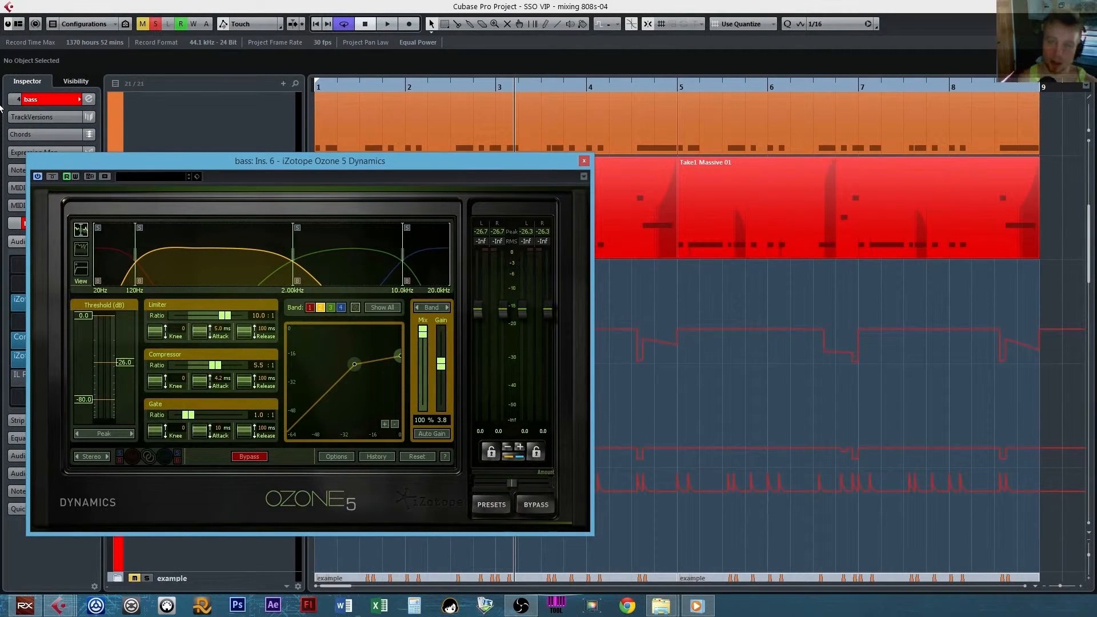
pyautogui.click(584, 161)
# Activate the IL Parametric EQ 2 insert on the bass and open its plug-in window.
pyautogui.moveTo(60, 376)
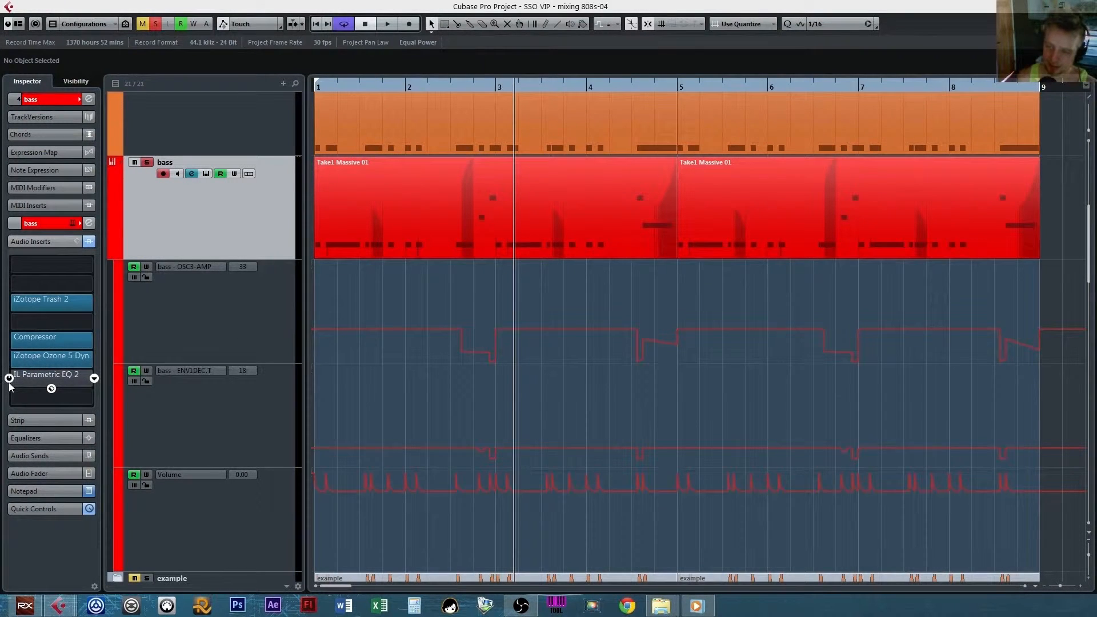
pyautogui.click(34, 375)
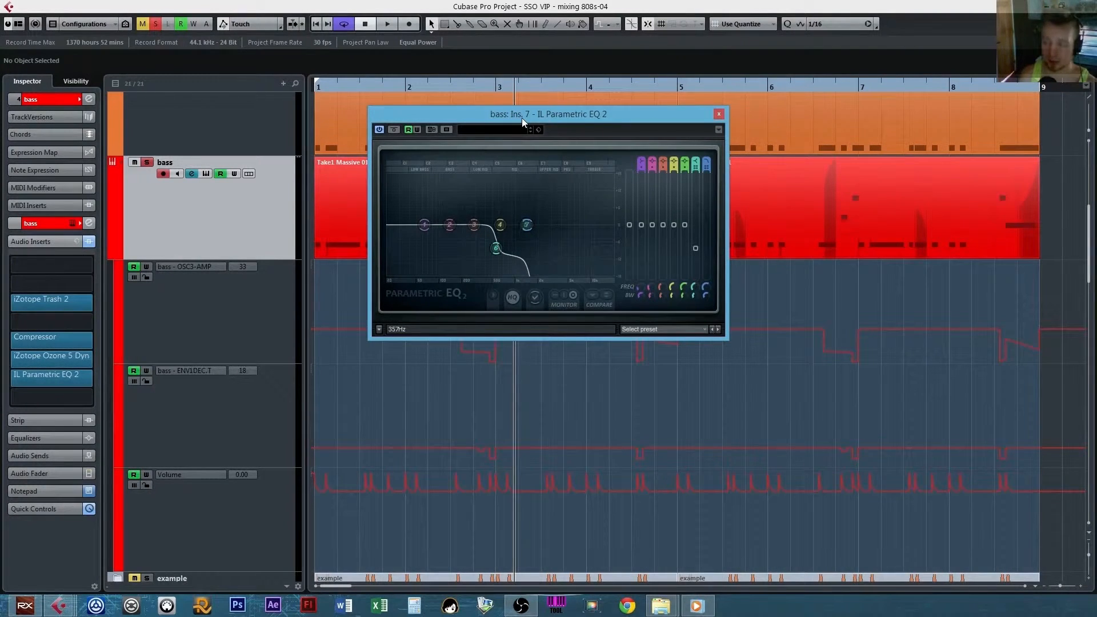
pyautogui.moveTo(522, 118); pyautogui.dragTo(479, 130)
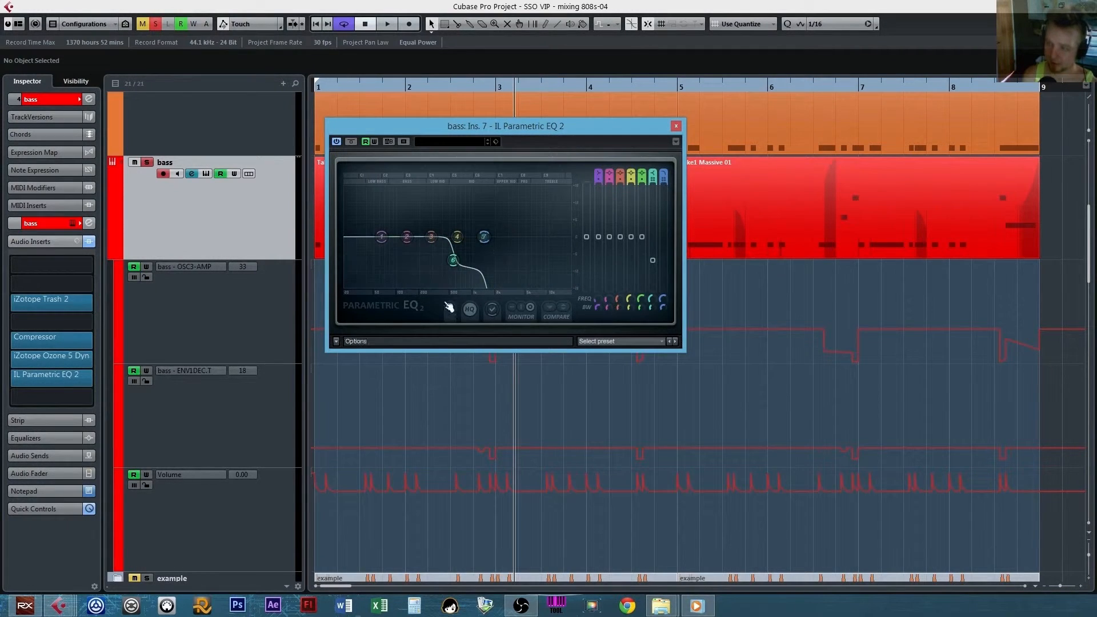
# Play the bass from bar 1 with IL Parametric EQ 2 active.
pyautogui.click(316, 24)
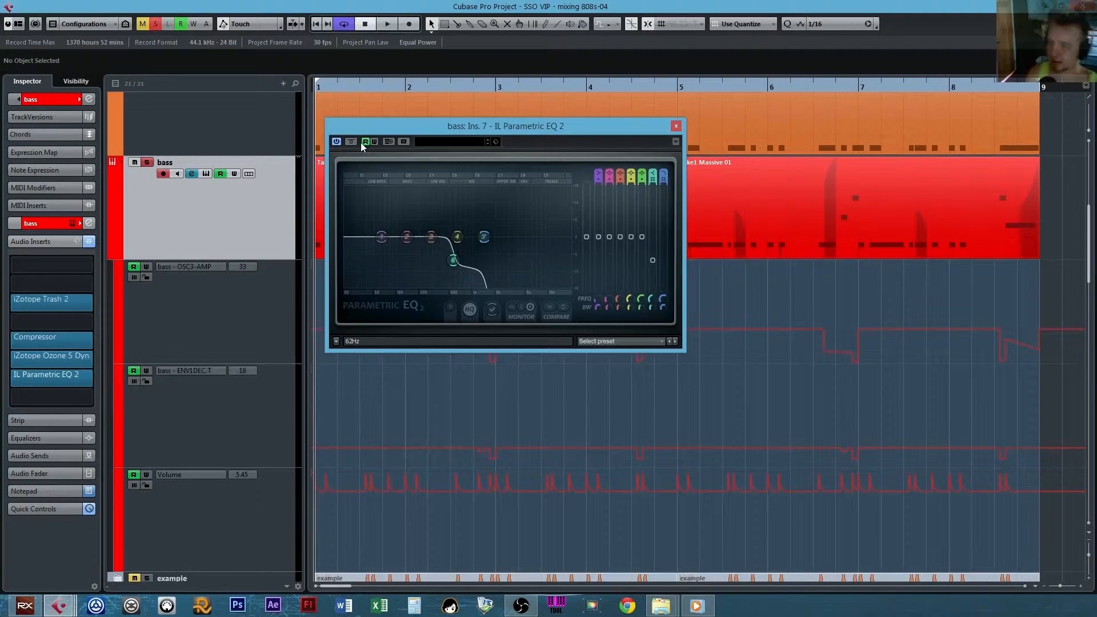
pyautogui.press('space')
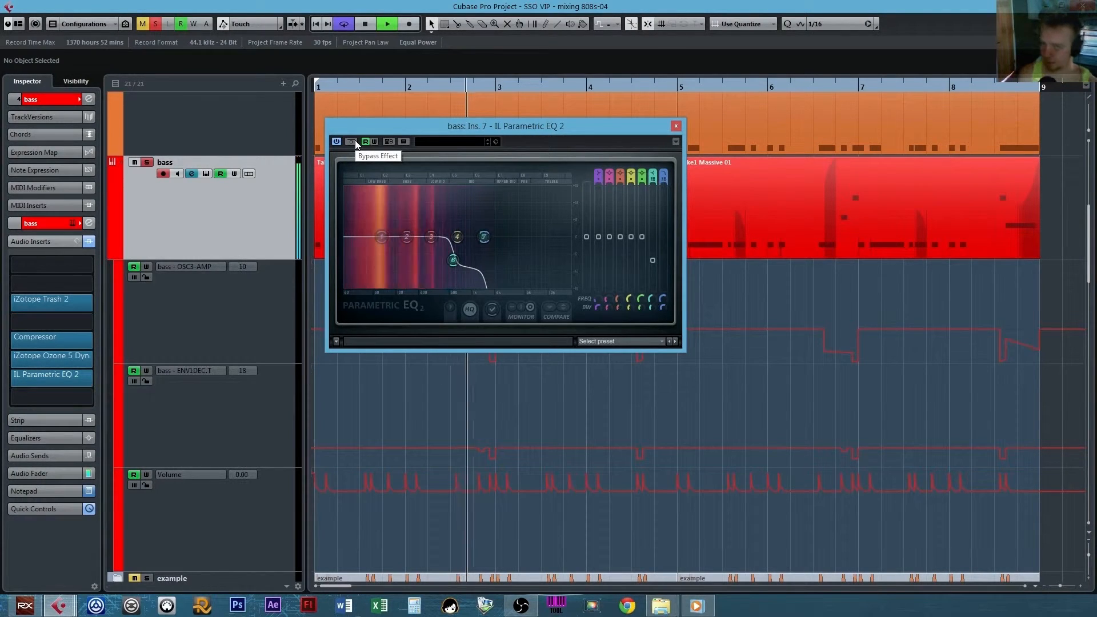
pyautogui.press('space')
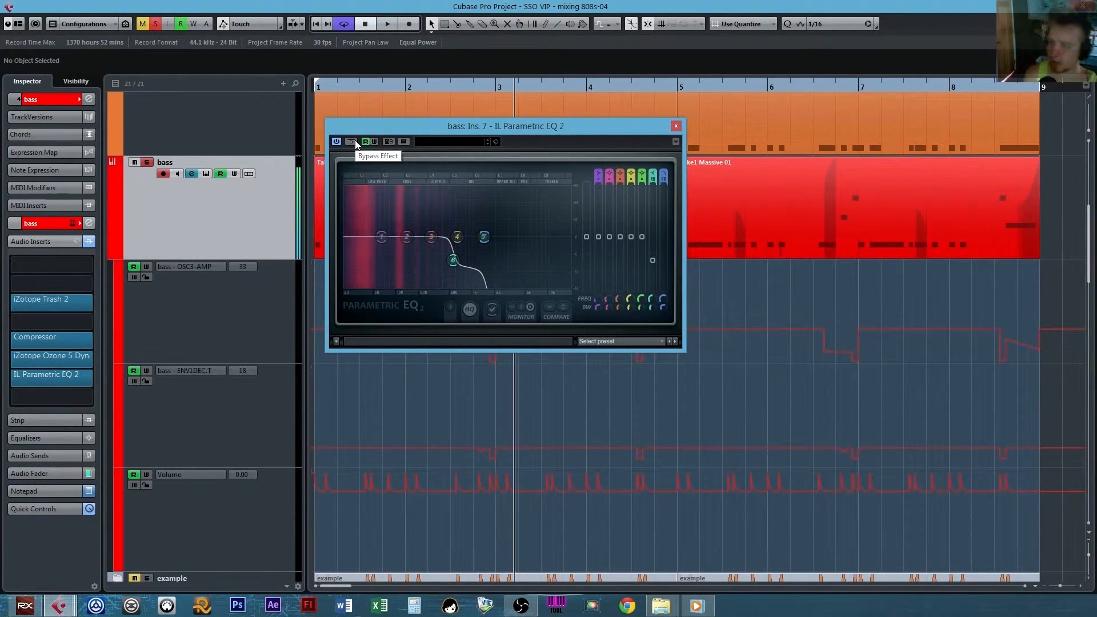
# Listen to the bass with IL Parametric EQ 2 bypassed, reactivate the EQ and close its window.
pyautogui.click(354, 142)
pyautogui.click(365, 24)
pyautogui.click(387, 24)
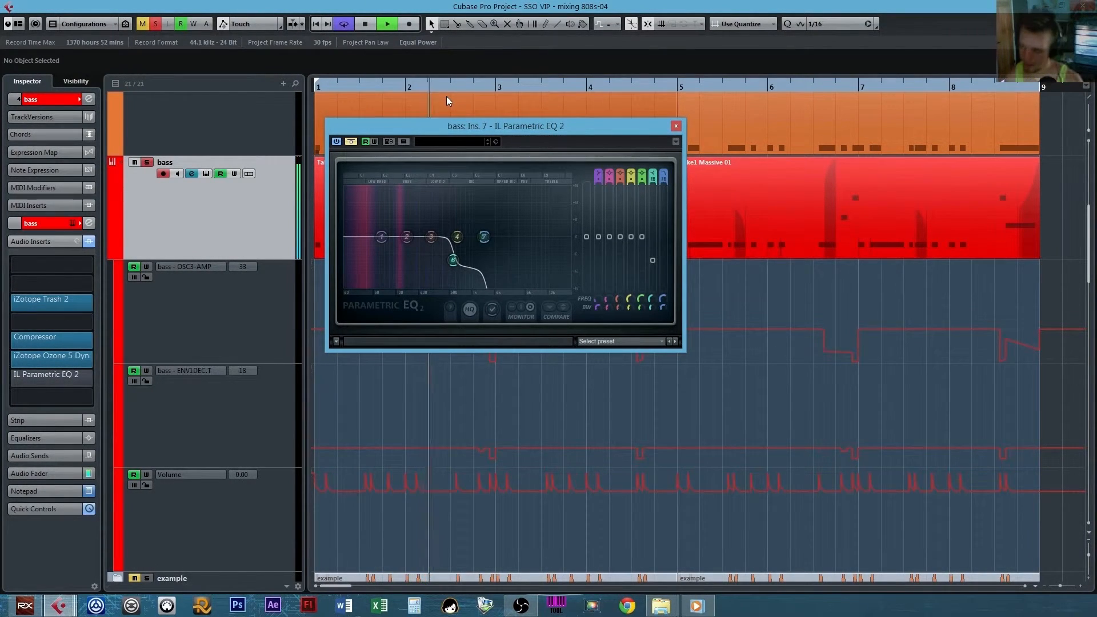
pyautogui.press('space')
pyautogui.click(352, 143)
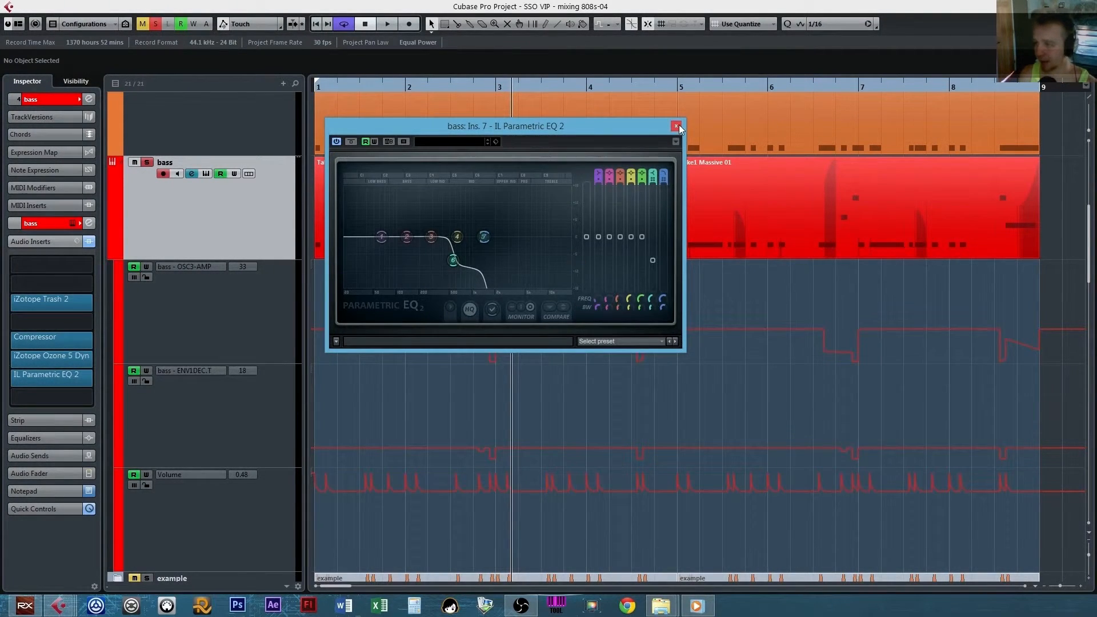
pyautogui.click(678, 126)
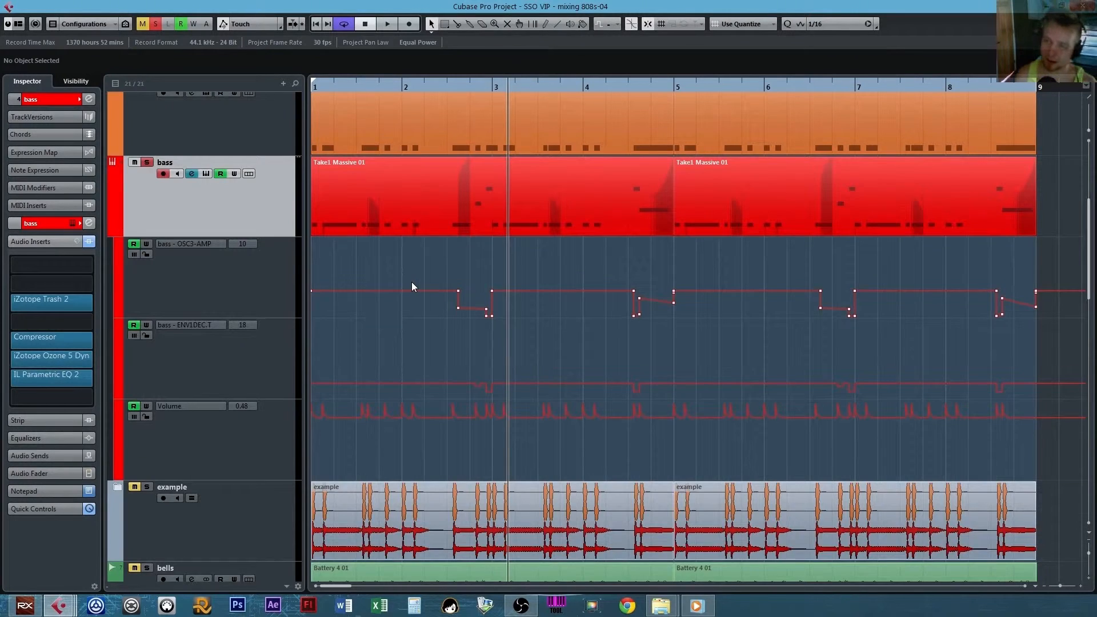
# Select the kick track, bypass its audio inserts and play the soloed kick from bar 1.
pyautogui.scroll(3, 411, 282)
pyautogui.click(237, 306)
pyautogui.click(88, 241)
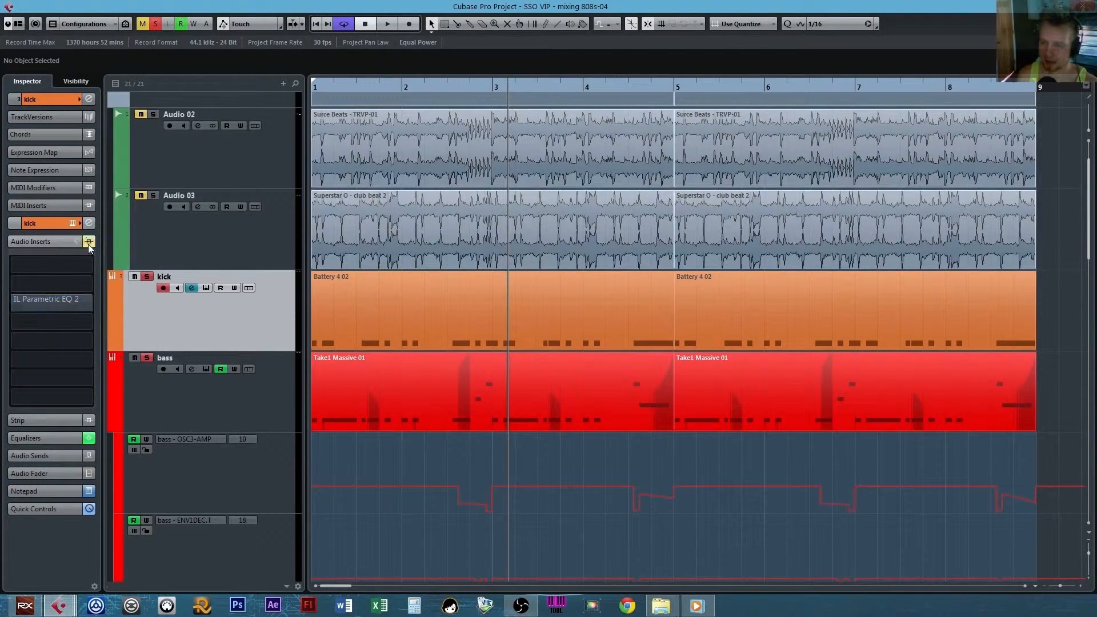
pyautogui.click(316, 23)
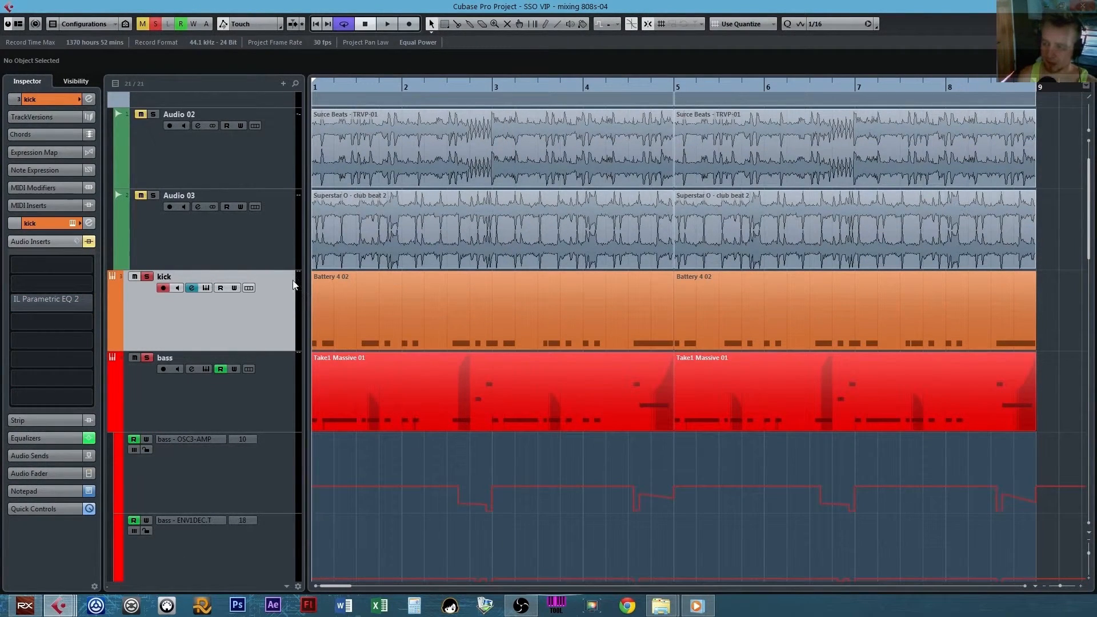
pyautogui.press('space')
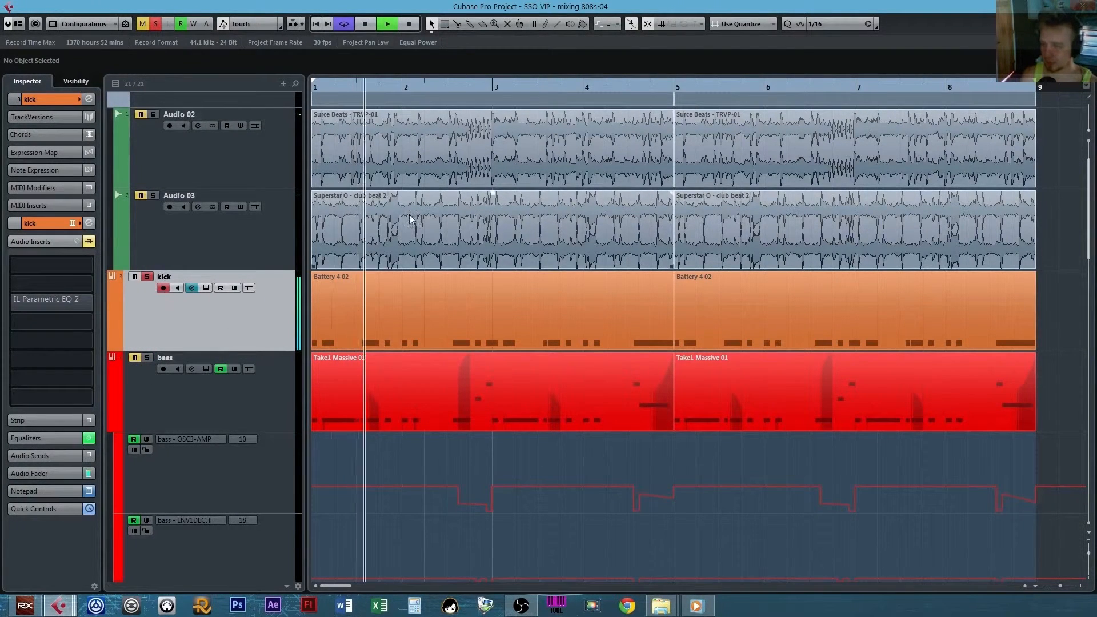
pyautogui.press('space')
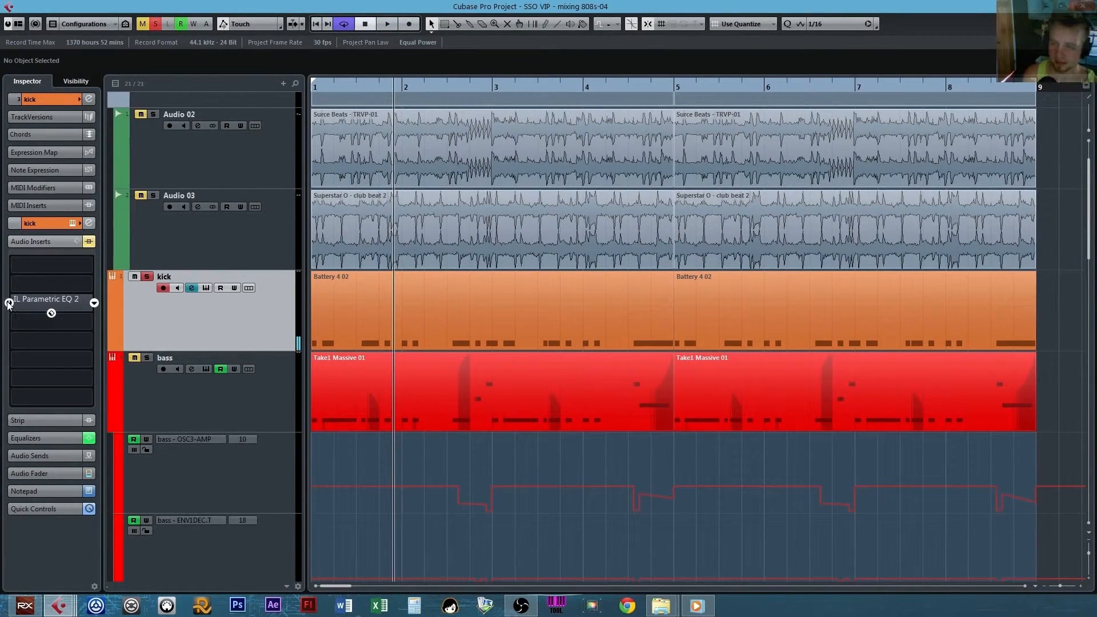
# Activate the IL Parametric EQ 2 insert on the kick, examine its EQ curve and close the plug-in window.
pyautogui.click(9, 303)
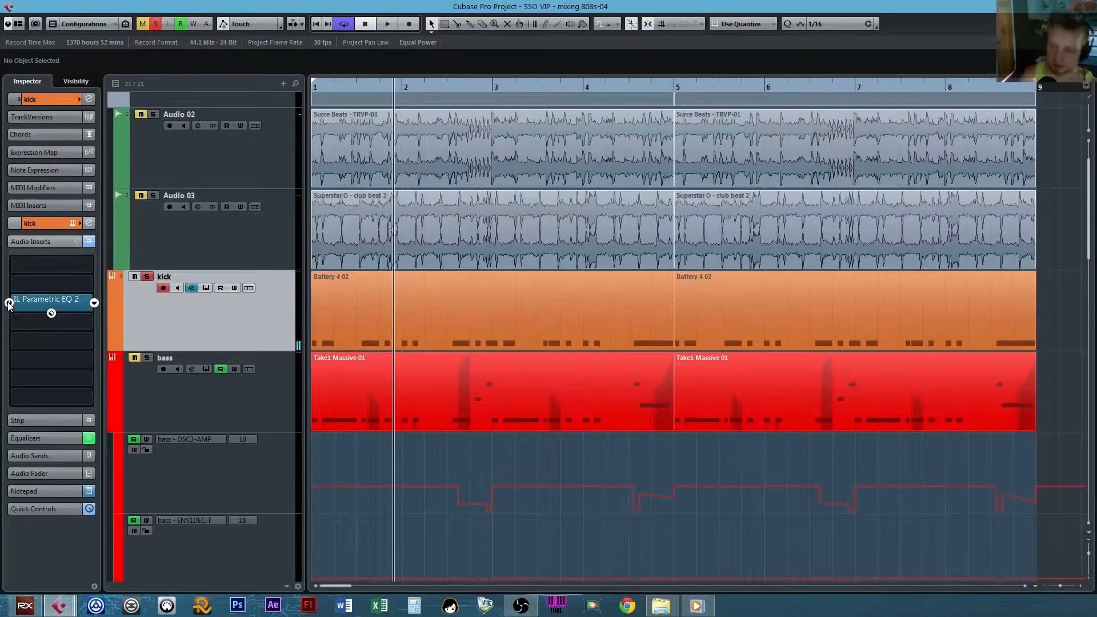
pyautogui.click(71, 303)
pyautogui.moveTo(252, 212); pyautogui.dragTo(575, 207)
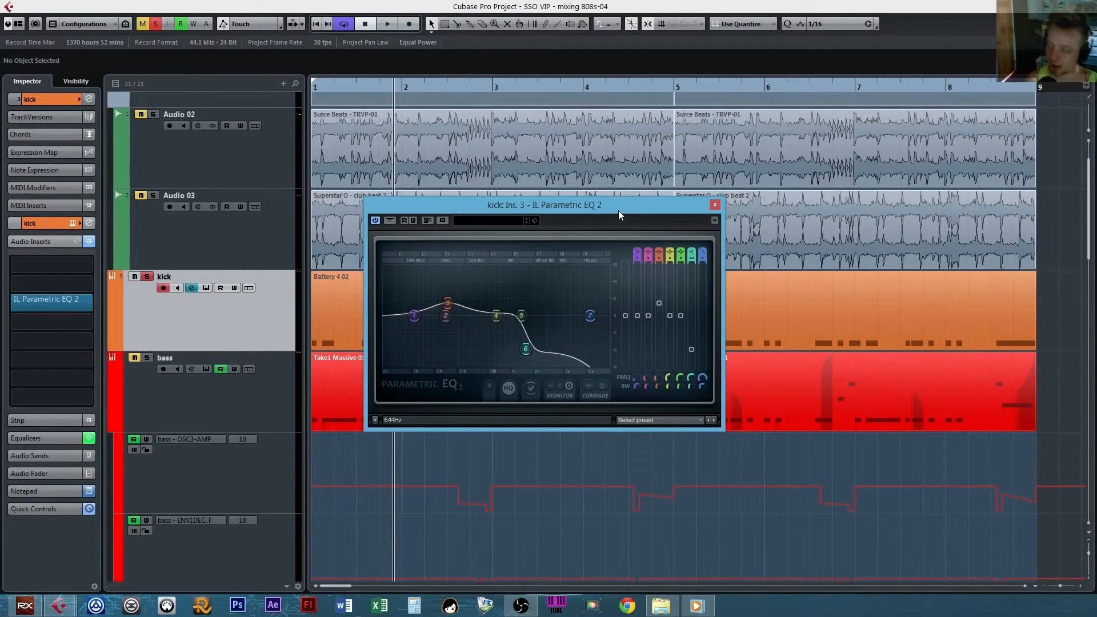
pyautogui.click(715, 204)
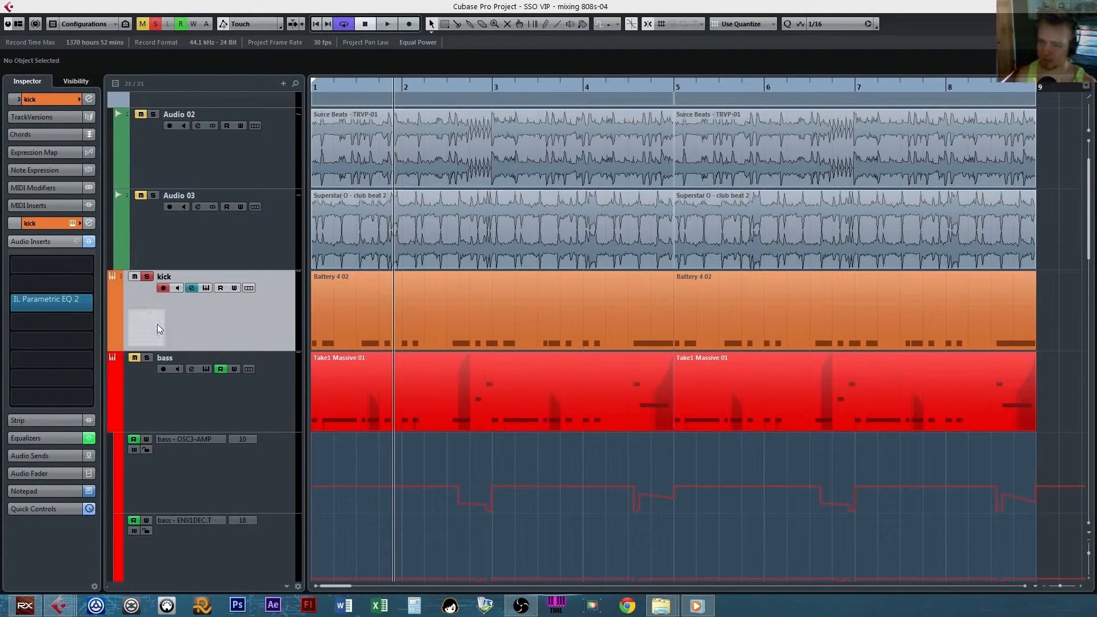
# Play the soloed kick from bar 1 with its IL Parametric EQ 2 active.
pyautogui.click(314, 25)
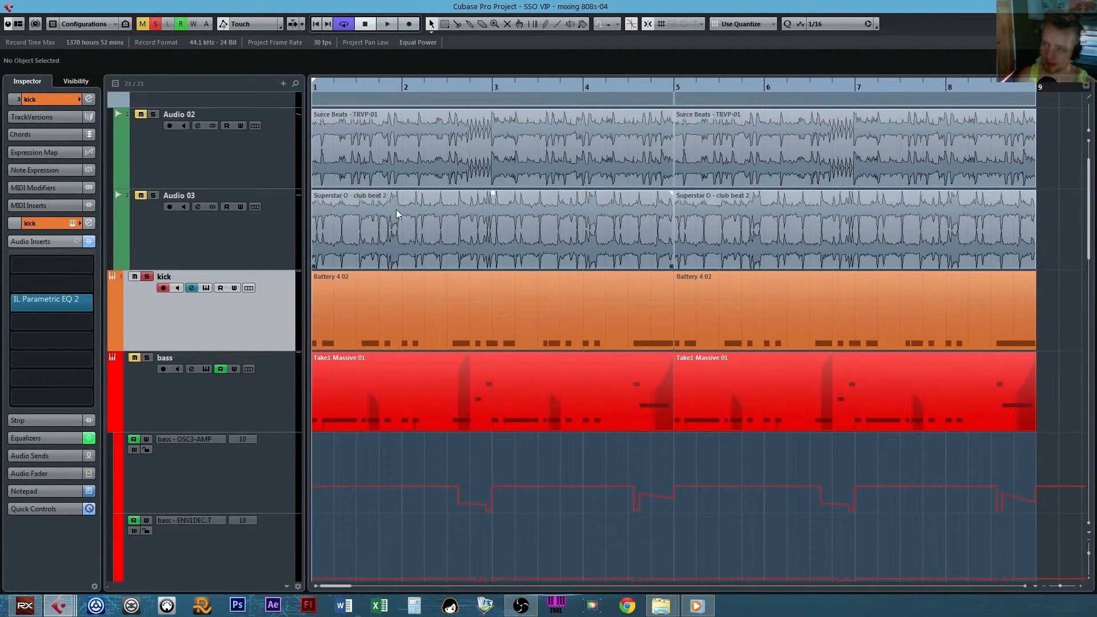
pyautogui.press('space')
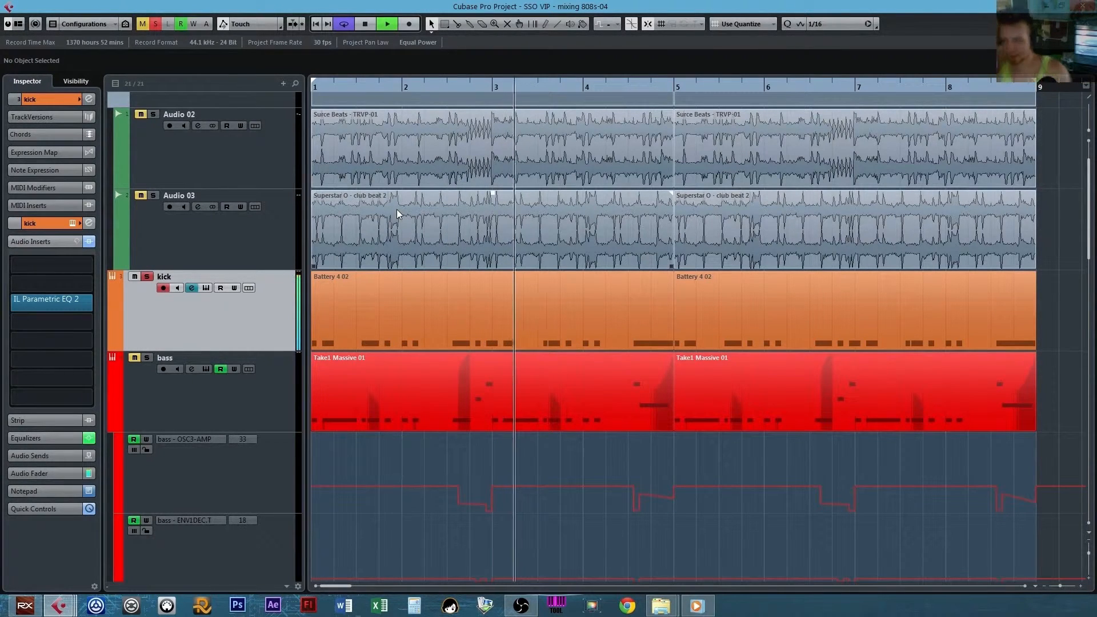
pyautogui.press('space')
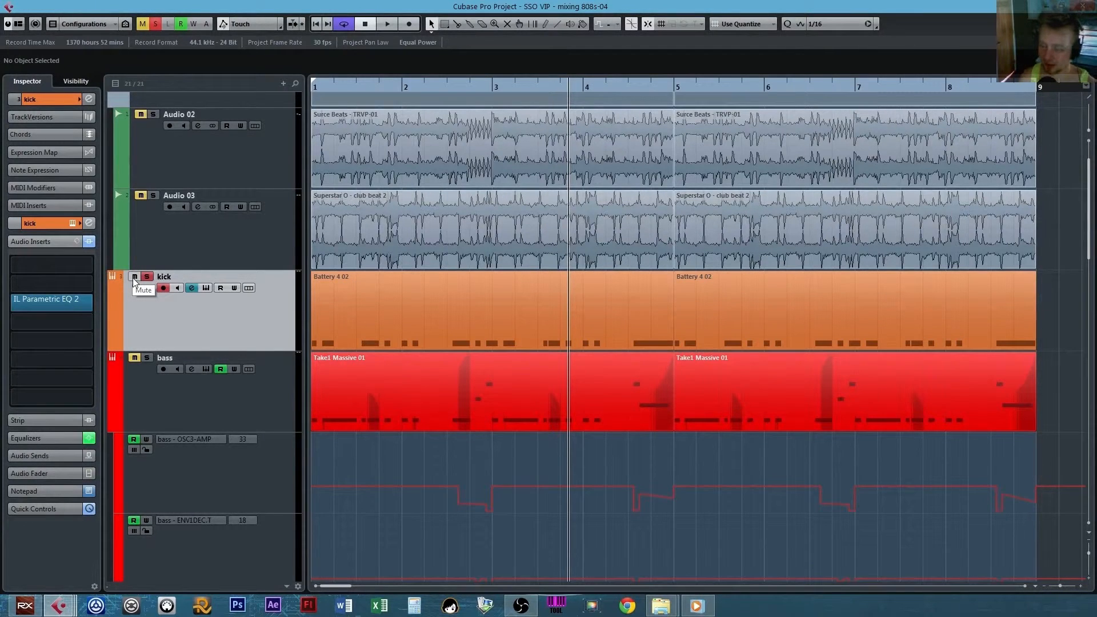
# Turn off the kick's solo, expand the example folder track and select the kick (R) audio event.
pyautogui.click(147, 276)
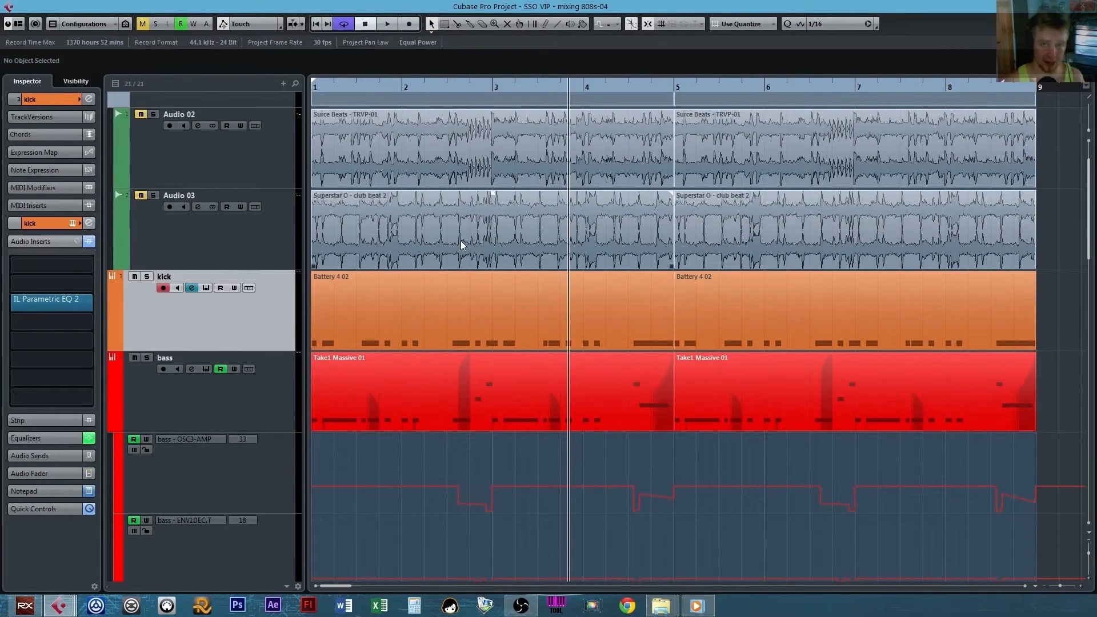
pyautogui.click(517, 529)
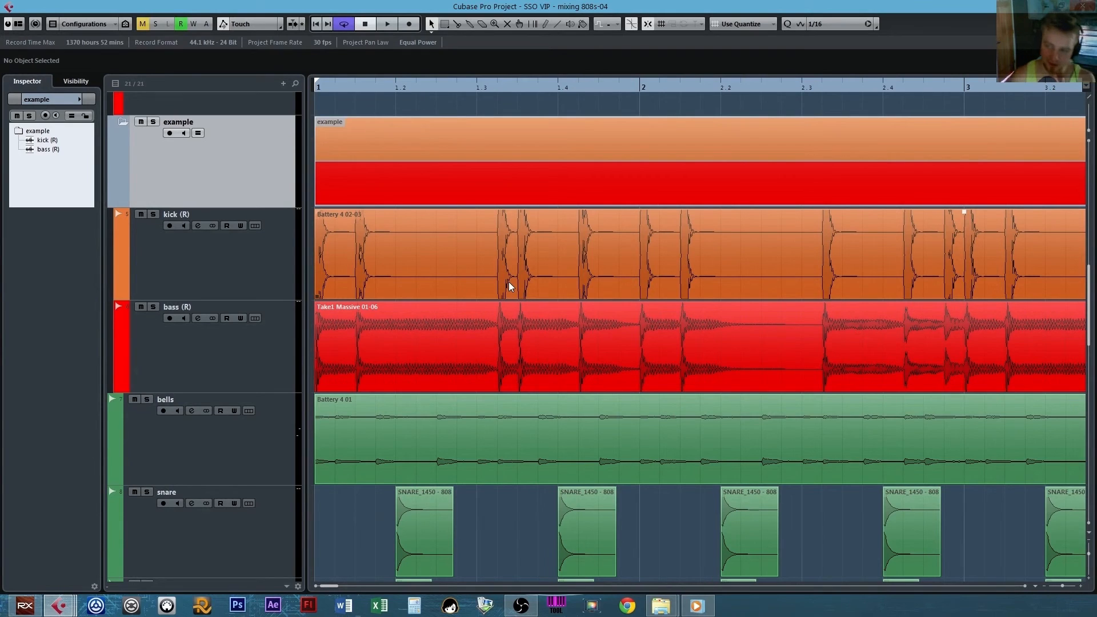
pyautogui.click(508, 282)
# Split the bass (R) audio event at the kick hits between bar 1 and bar 3.
pyautogui.press('3')
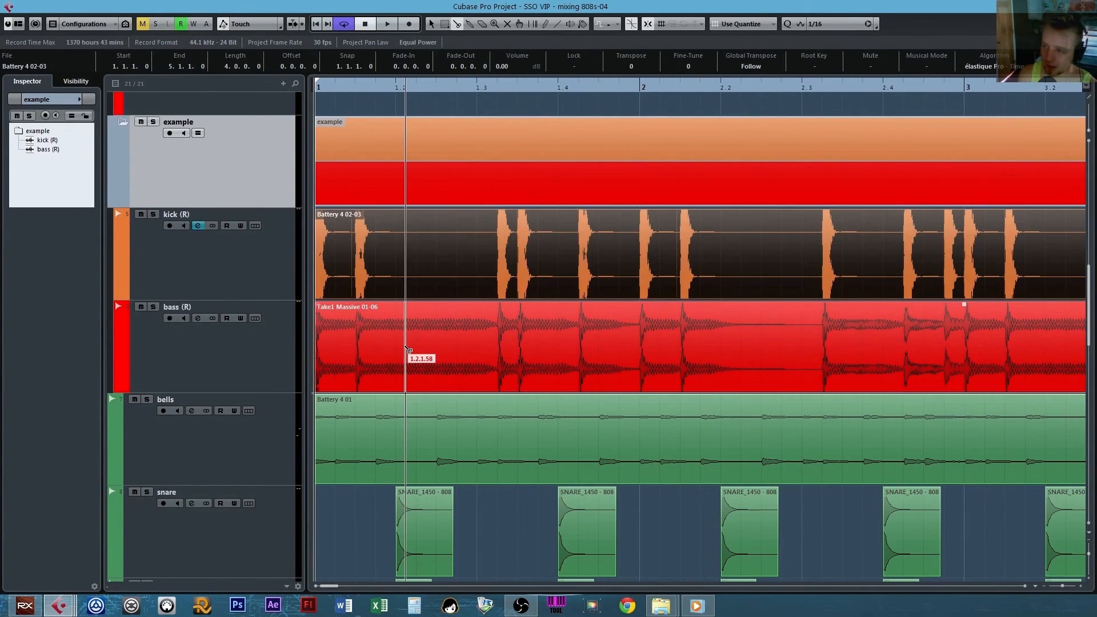
pyautogui.click(352, 342)
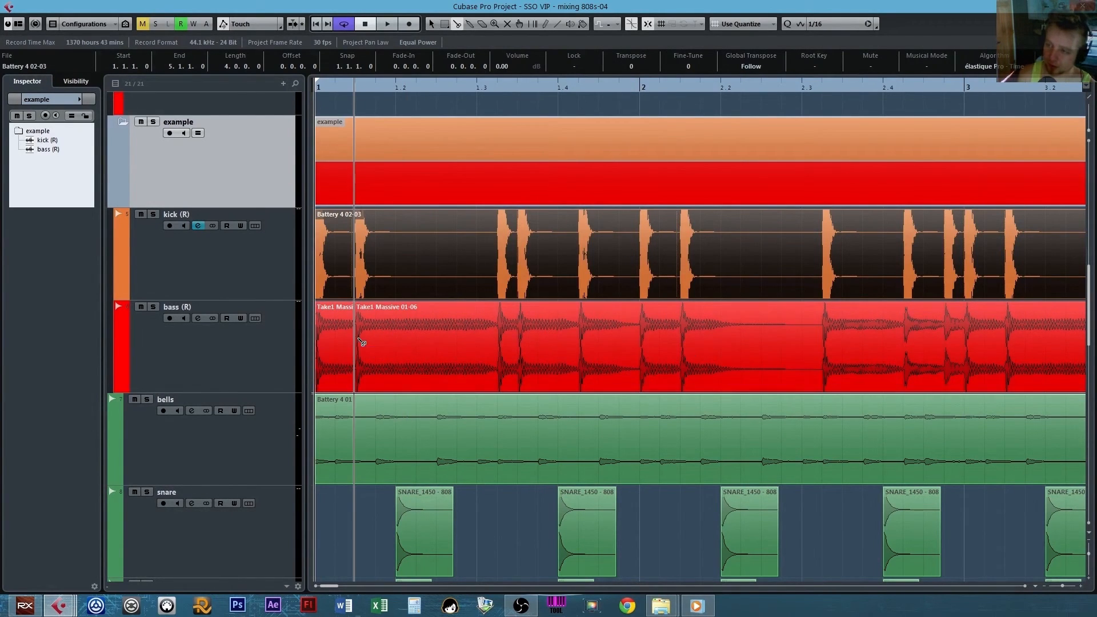
pyautogui.click(503, 331)
pyautogui.click(520, 335)
pyautogui.click(579, 329)
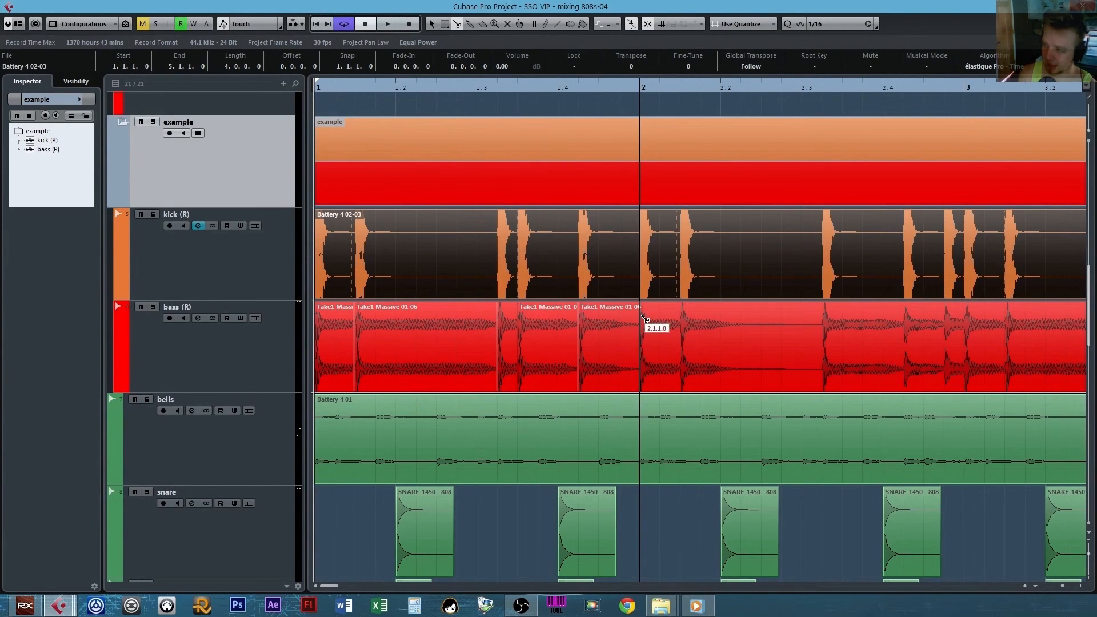
pyautogui.click(641, 320)
pyautogui.click(680, 321)
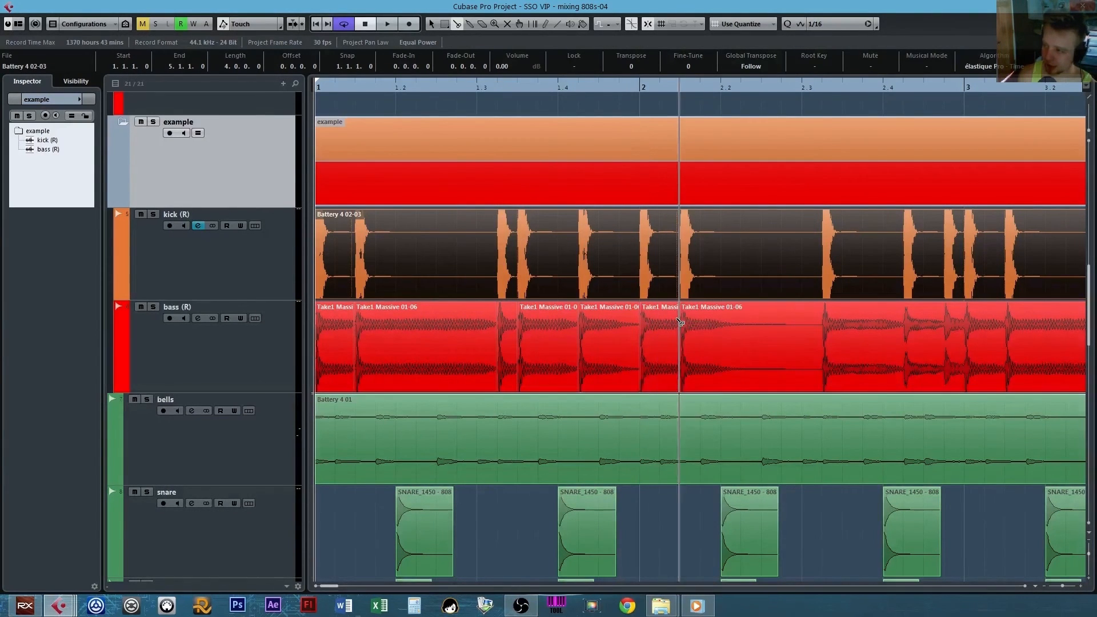
pyautogui.click(823, 315)
pyautogui.hscroll(3, 799, 320)
pyautogui.click(821, 330)
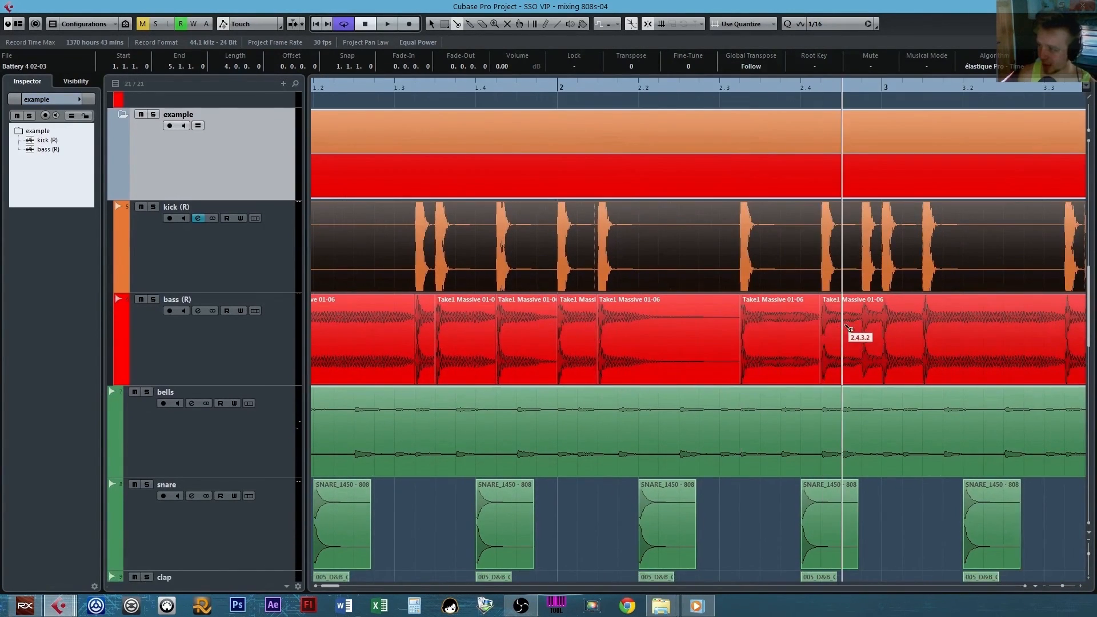
pyautogui.click(863, 328)
pyautogui.click(882, 330)
# Select the split bass (R) events from the 1.4.1.116 cut up to bar 3.
pyautogui.hscroll(-3, 851, 333)
pyautogui.scroll(-1, 869, 332)
pyautogui.press('1')
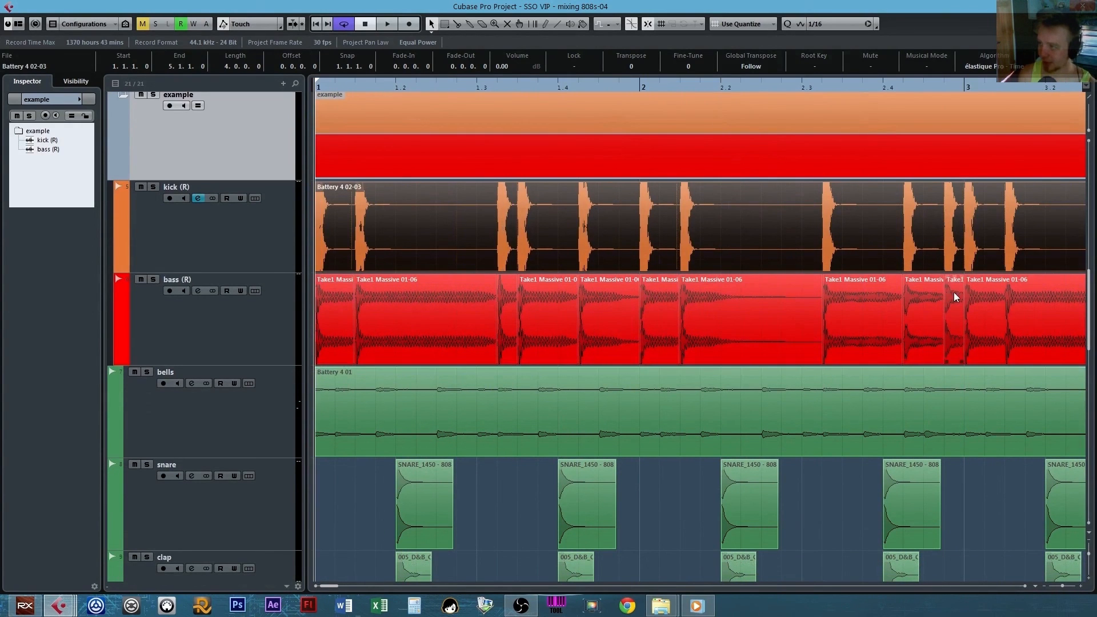
pyautogui.moveTo(954, 293); pyautogui.dragTo(573, 319)
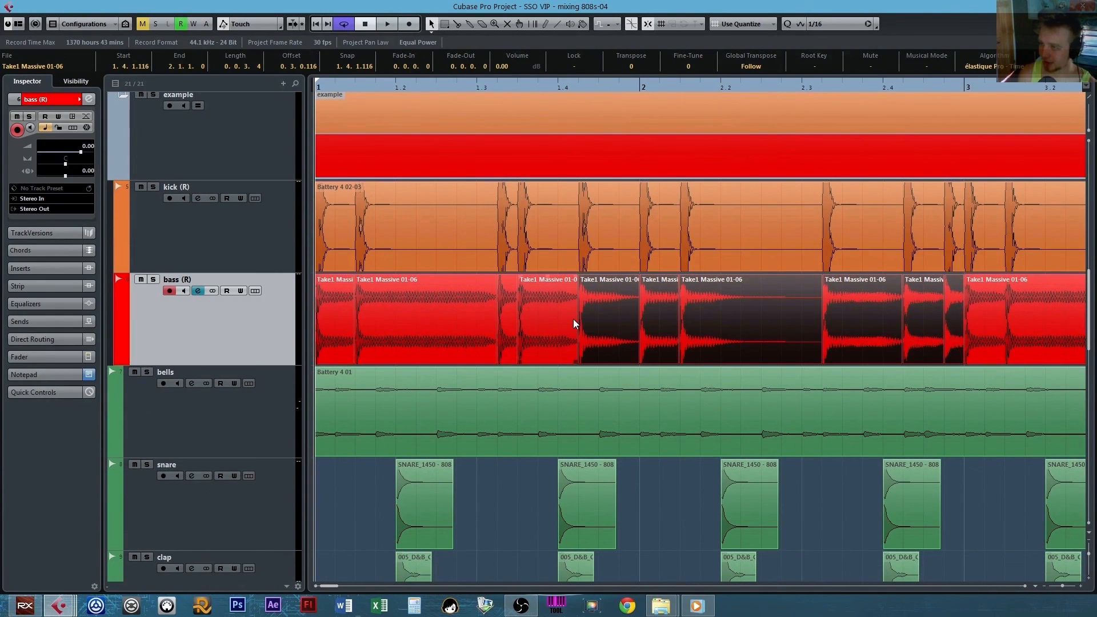